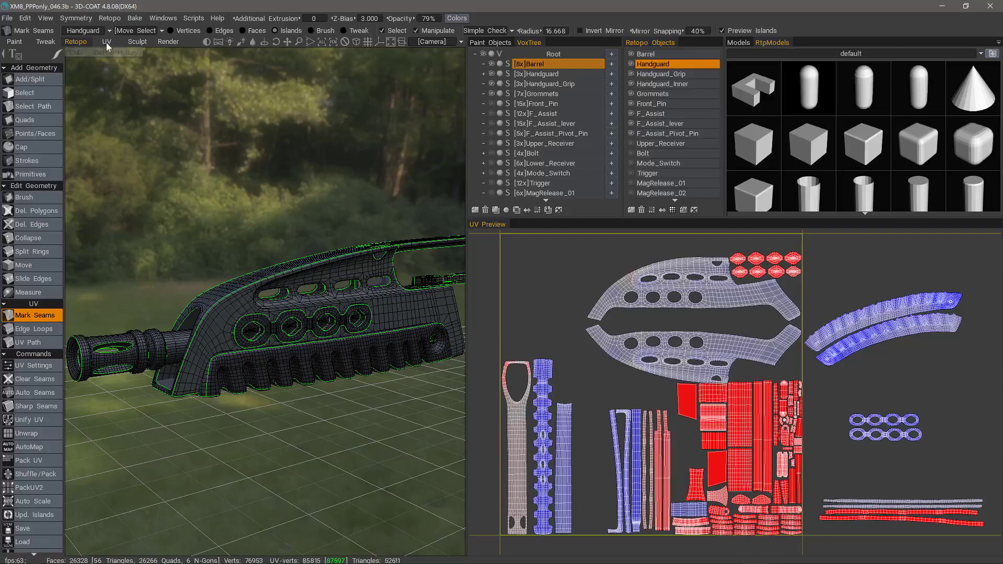
# Look at the UV workspace, and return to the handguard's UV layout in the Retopo workspace
pyautogui.click(106, 41)
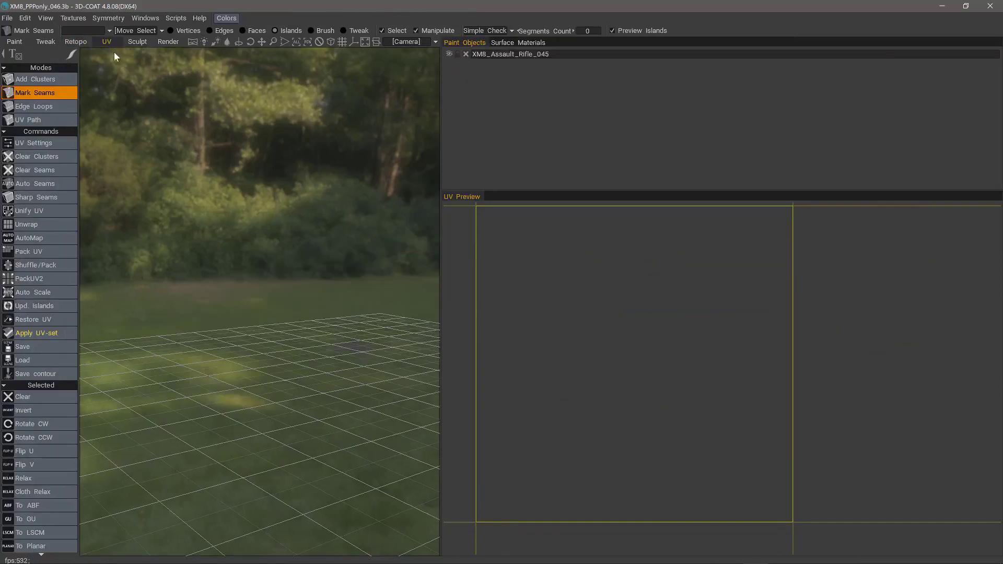
pyautogui.click(81, 41)
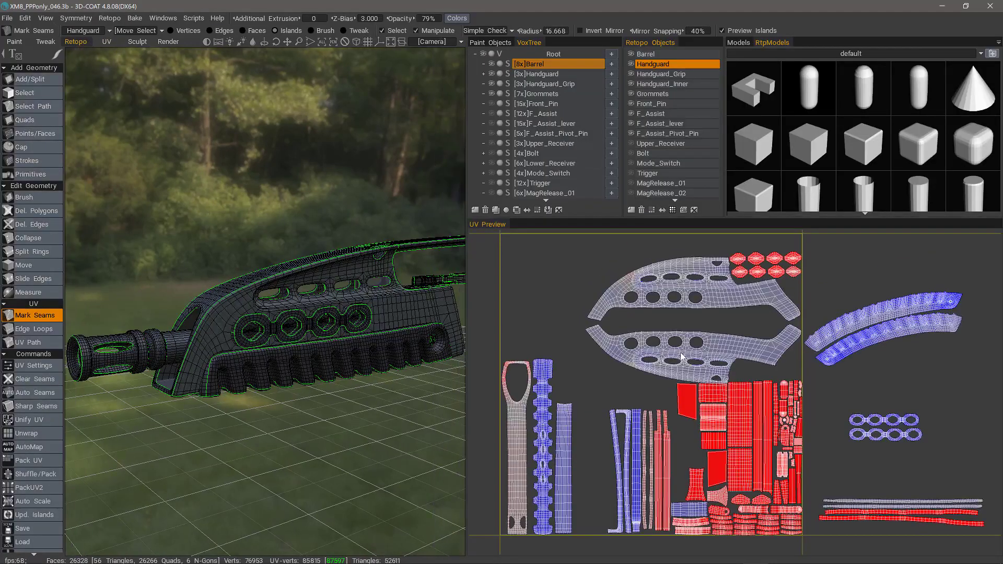
pyautogui.scroll(2, 739, 322)
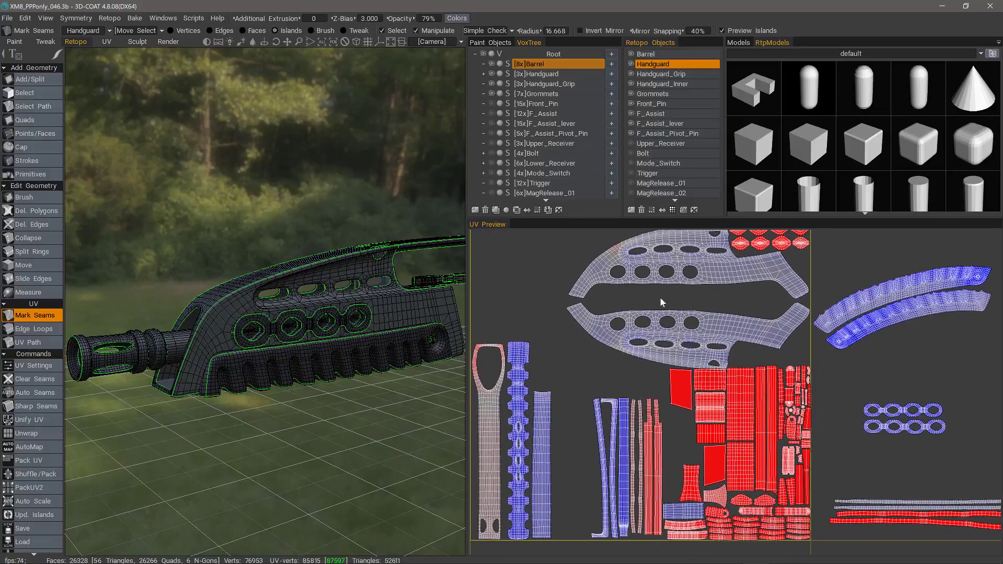
pyautogui.scroll(-4, 58, 489)
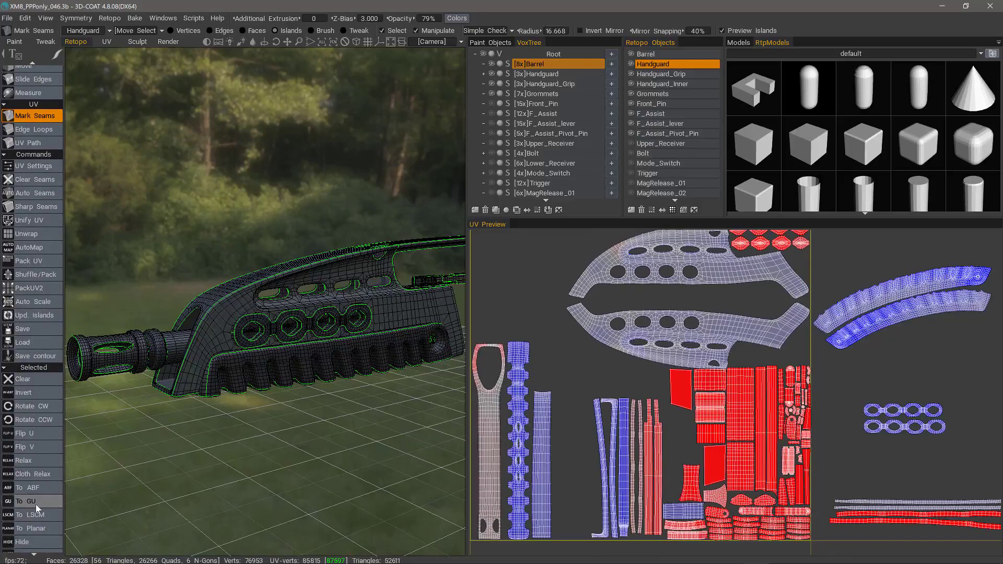
# Try the ABF and GU unwrapping methods on the handguard's lower ribbed grip island, and deselect it
pyautogui.click(35, 502)
pyautogui.keyDown('alt'); pyautogui.moveTo(864, 368); pyautogui.dragTo(776, 377, button='middle'); pyautogui.keyUp('alt')
pyautogui.keyDown('alt'); pyautogui.moveTo(323, 360); pyautogui.dragTo(221, 383); pyautogui.keyUp('alt')
pyautogui.keyDown('alt'); pyautogui.moveTo(222, 382); pyautogui.dragTo(150, 382, button='middle'); pyautogui.keyUp('alt')
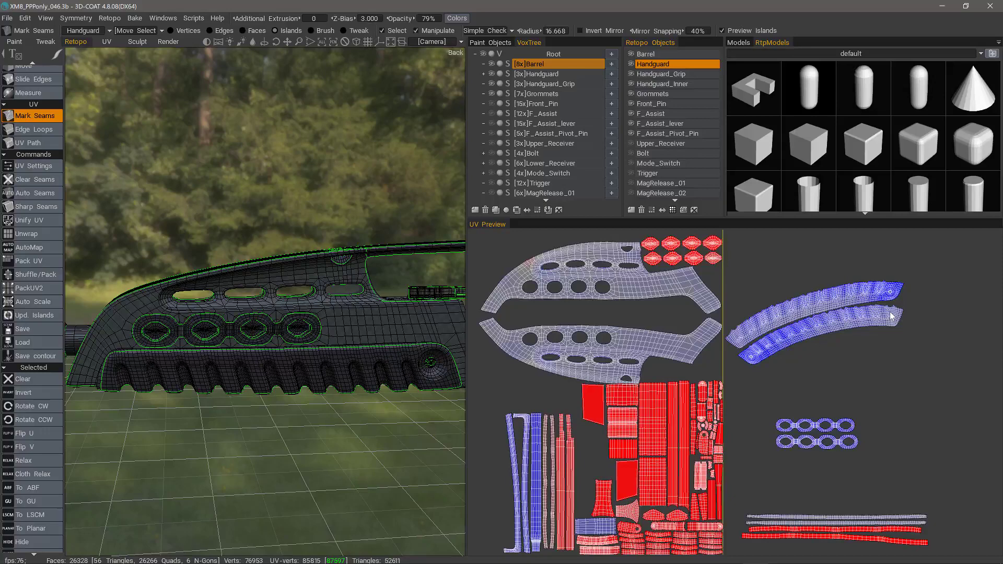
pyautogui.click(831, 328)
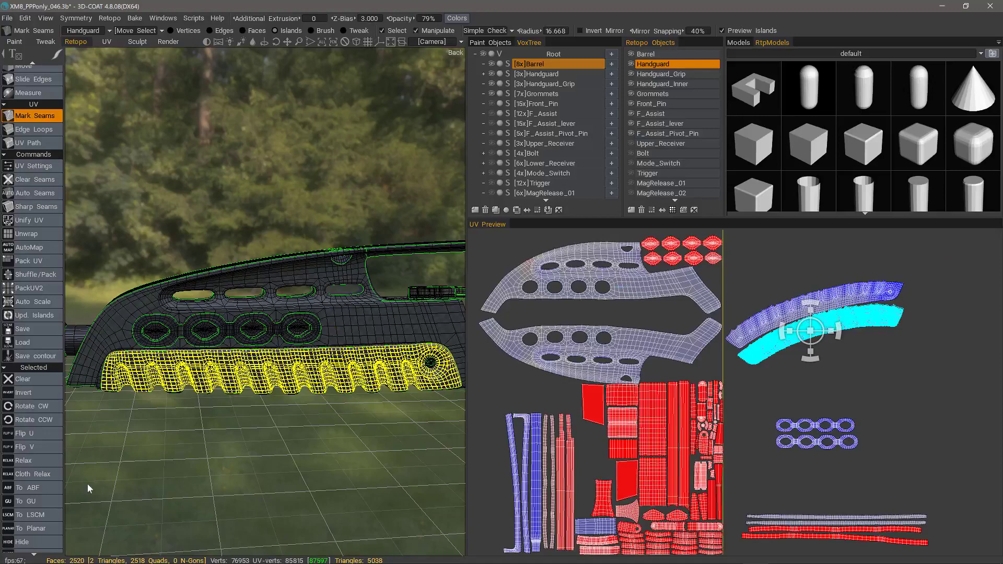
pyautogui.click(47, 488)
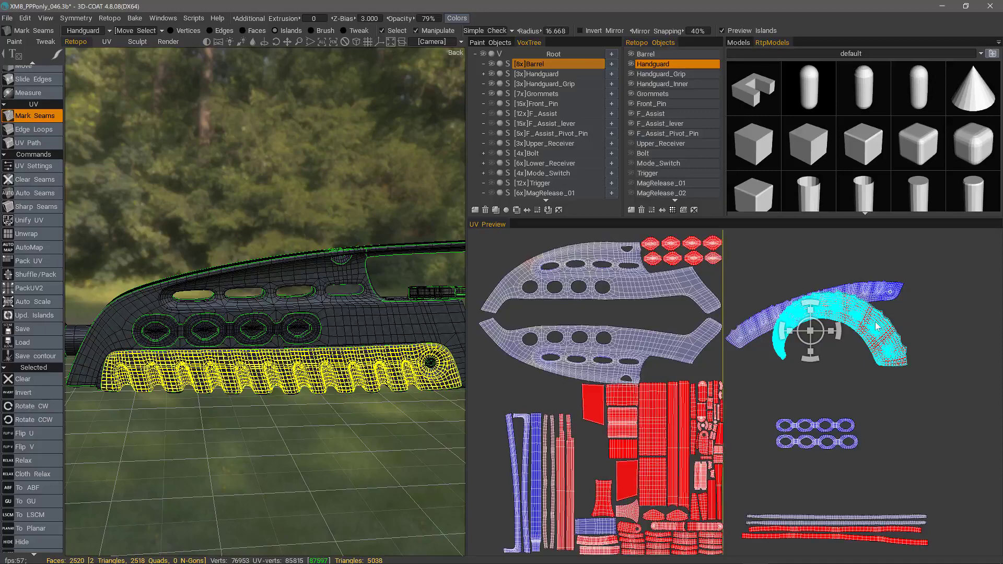
pyautogui.click(37, 503)
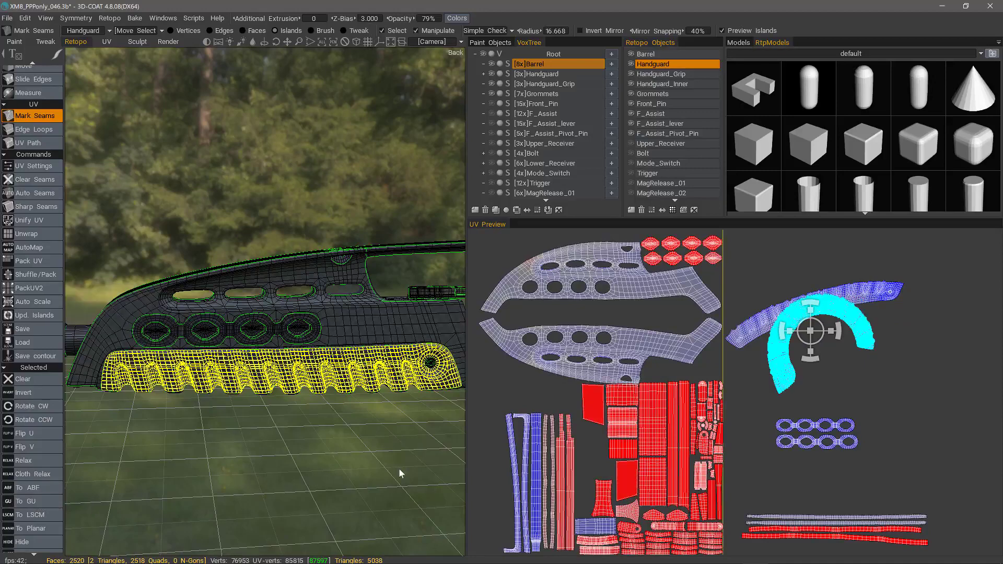
pyautogui.moveTo(399, 468); pyautogui.dragTo(243, 447)
pyautogui.scroll(6, 245, 450)
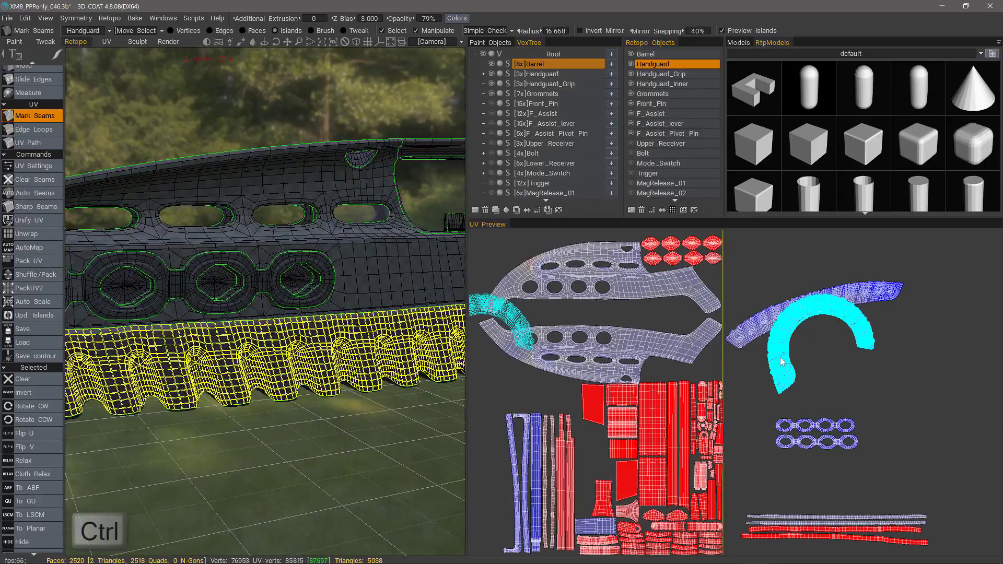
pyautogui.keyDown('ctrl'); pyautogui.click(784, 366); pyautogui.keyUp('ctrl')
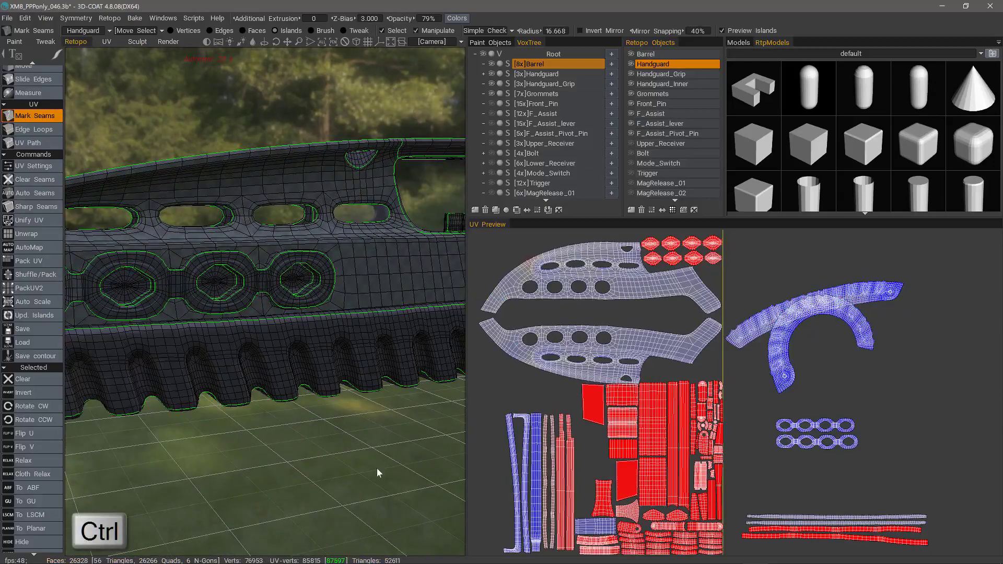
# Make Handguard_Grip the active retopo object and examine the grip's ridges and indentations from several angles
pyautogui.scroll(8, 313, 474)
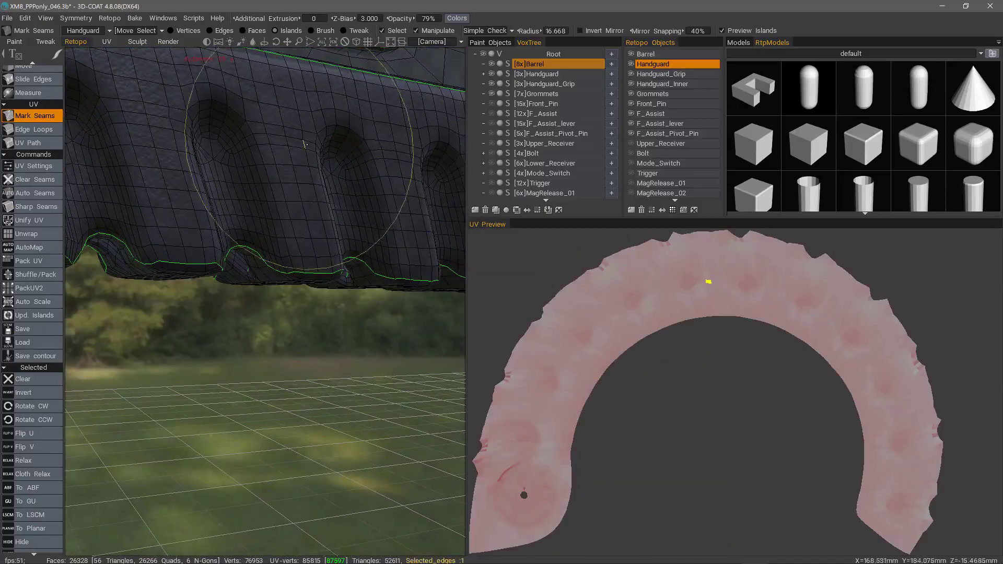
pyautogui.moveTo(306, 145); pyautogui.dragTo(299, 313, button='middle')
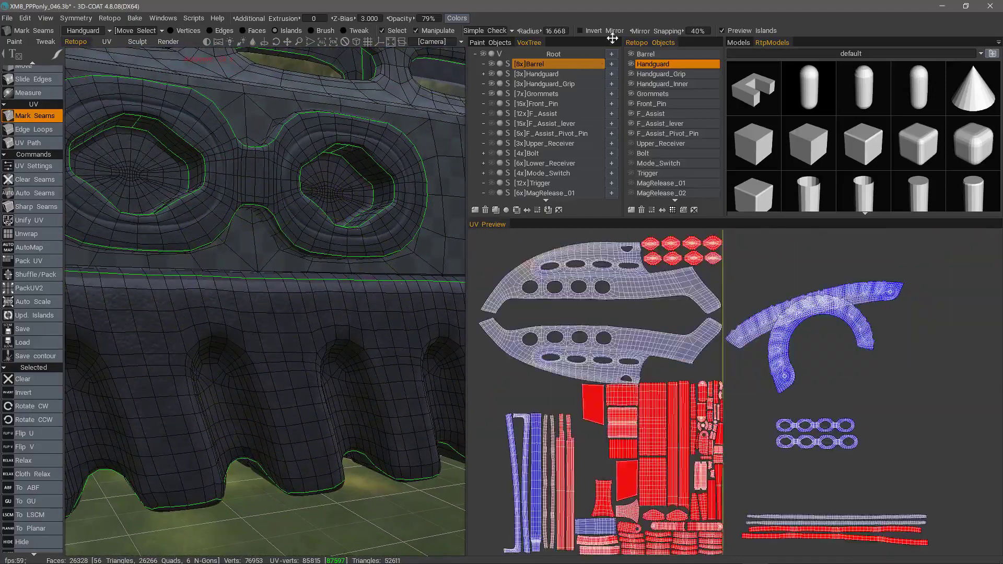
pyautogui.click(657, 74)
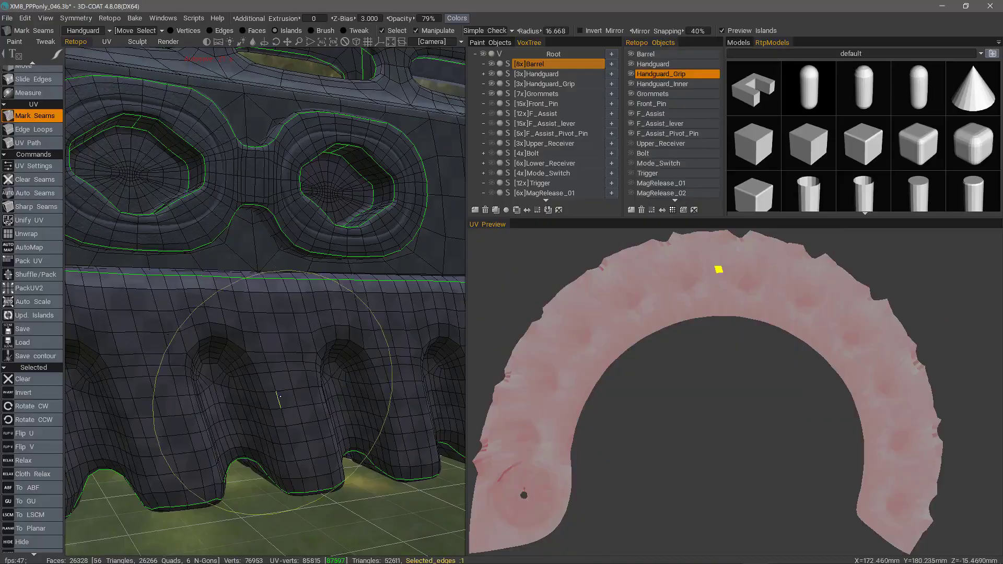
pyautogui.moveTo(315, 504); pyautogui.dragTo(271, 418)
pyautogui.moveTo(156, 397); pyautogui.dragTo(253, 418, button='middle')
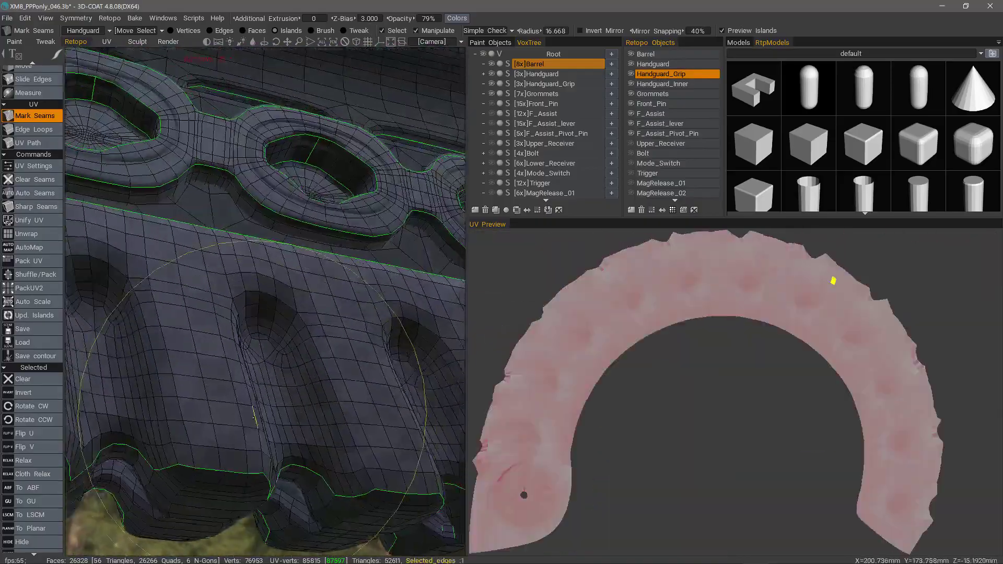
pyautogui.keyDown('alt'); pyautogui.moveTo(254, 417); pyautogui.dragTo(231, 393); pyautogui.keyUp('alt')
pyautogui.keyDown('alt'); pyautogui.moveTo(231, 393); pyautogui.dragTo(215, 387, button='right'); pyautogui.keyUp('alt')
pyautogui.keyDown('alt'); pyautogui.moveTo(216, 387); pyautogui.dragTo(217, 363); pyautogui.keyUp('alt')
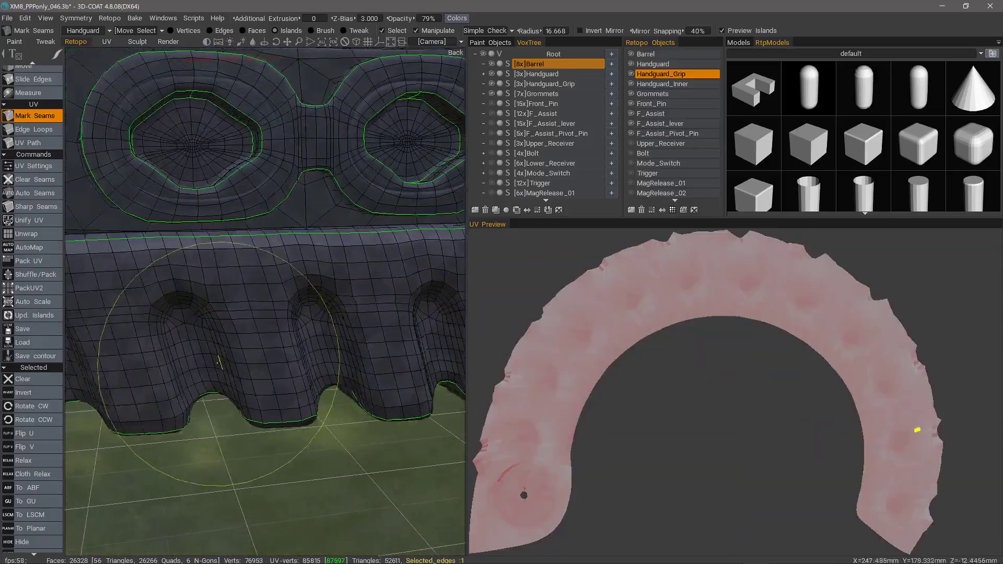
pyautogui.keyDown('alt'); pyautogui.moveTo(217, 363); pyautogui.dragTo(371, 366, button='middle'); pyautogui.keyUp('alt')
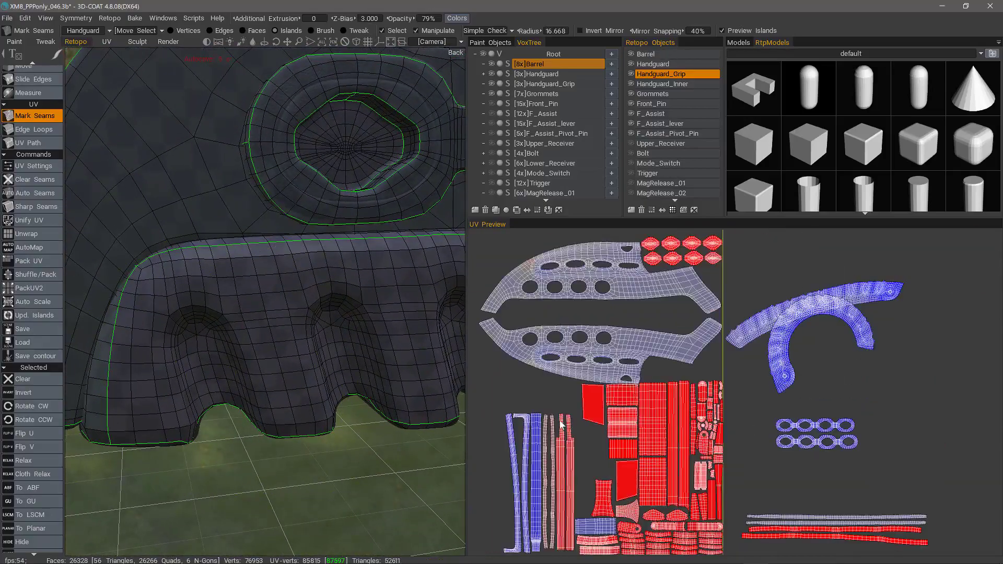
# Reselect the strongly arched grip island, unwrap it again into a gentler arc and rotate it slightly
pyautogui.keyDown('alt'); pyautogui.moveTo(766, 370); pyautogui.dragTo(803, 382, button='middle'); pyautogui.keyUp('alt')
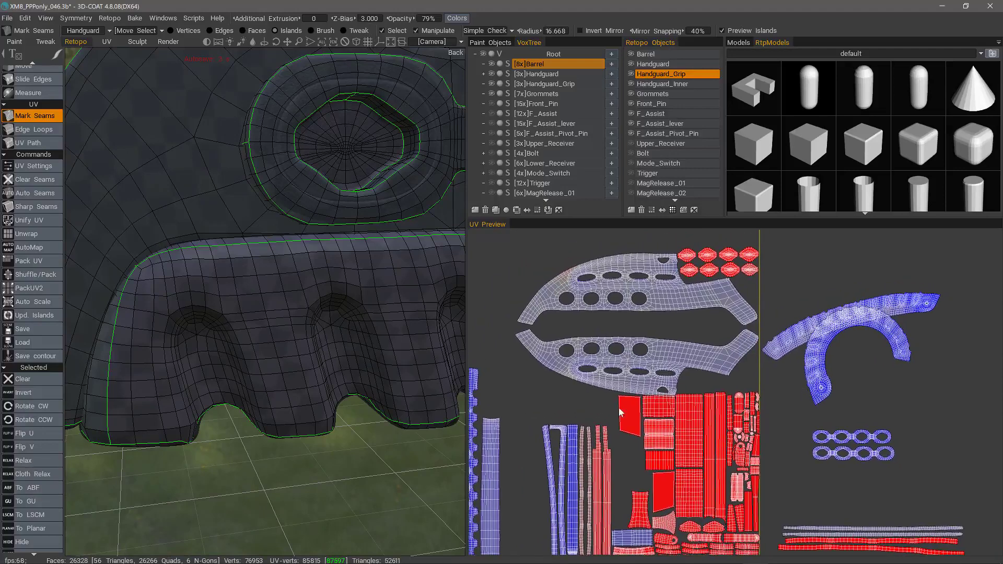
pyautogui.click(816, 367)
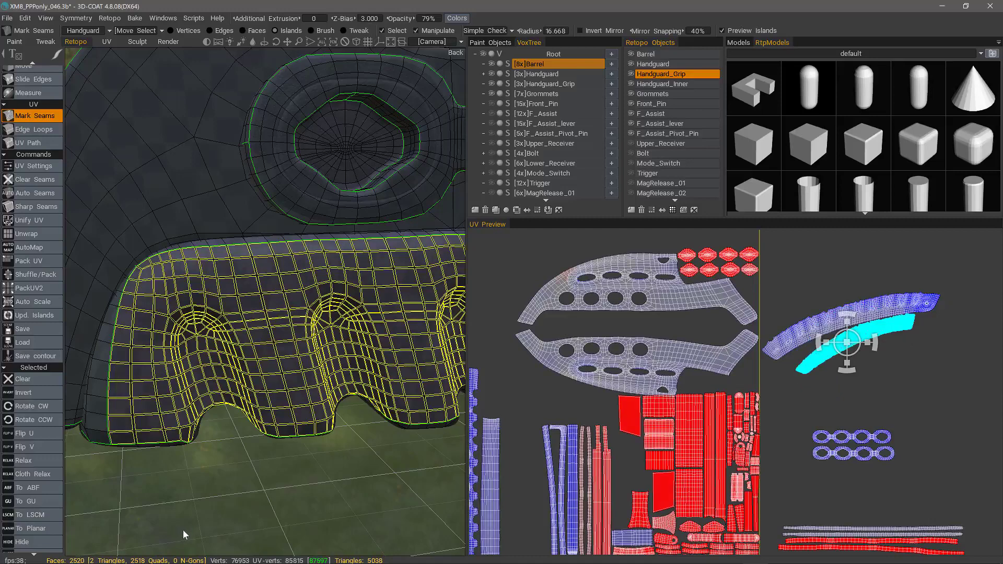
pyautogui.moveTo(874, 342); pyautogui.dragTo(874, 341)
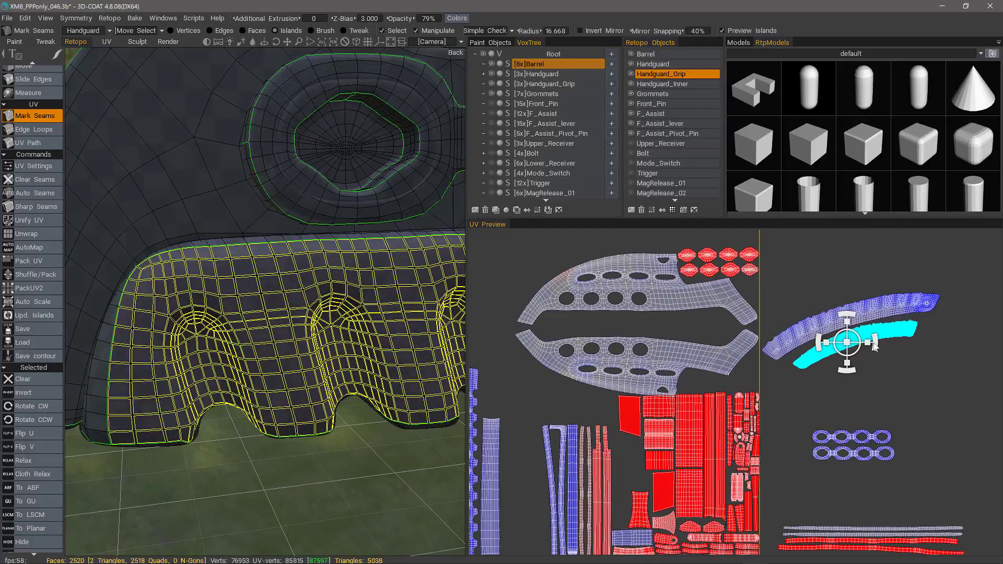
# Move the selected ribbed grip island down, clear of the matching larger grip island
pyautogui.scroll(-5, 361, 354)
pyautogui.scroll(-3, 361, 354)
pyautogui.moveTo(361, 354); pyautogui.dragTo(254, 324)
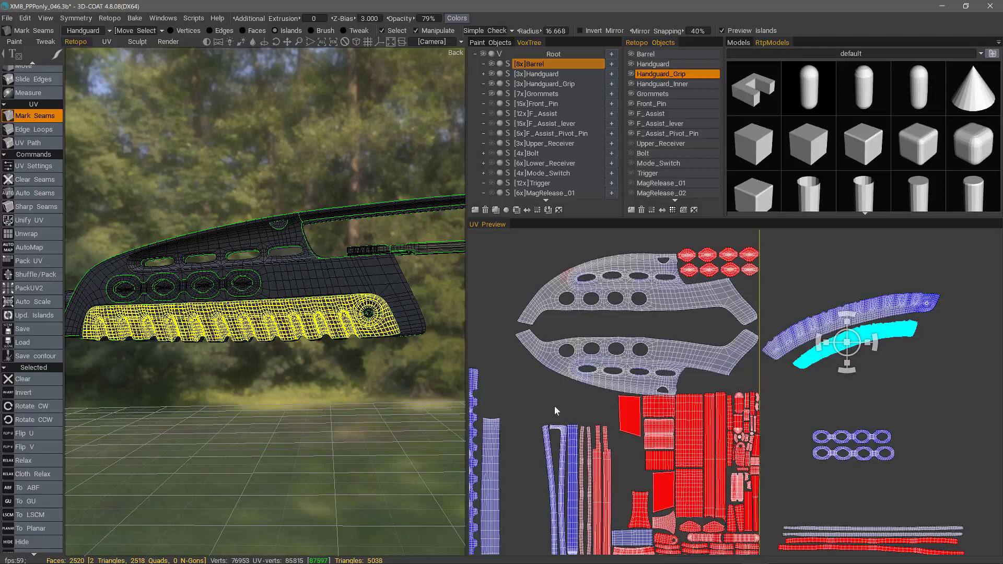
pyautogui.moveTo(555, 407); pyautogui.dragTo(608, 349, button='middle')
pyautogui.moveTo(502, 343); pyautogui.dragTo(706, 359, button='right')
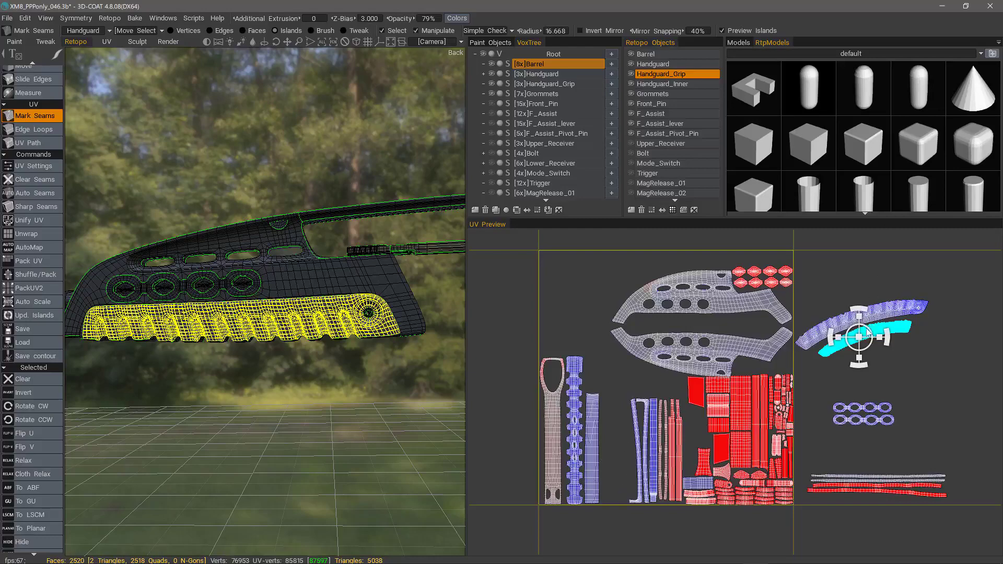
pyautogui.moveTo(868, 335); pyautogui.dragTo(842, 381)
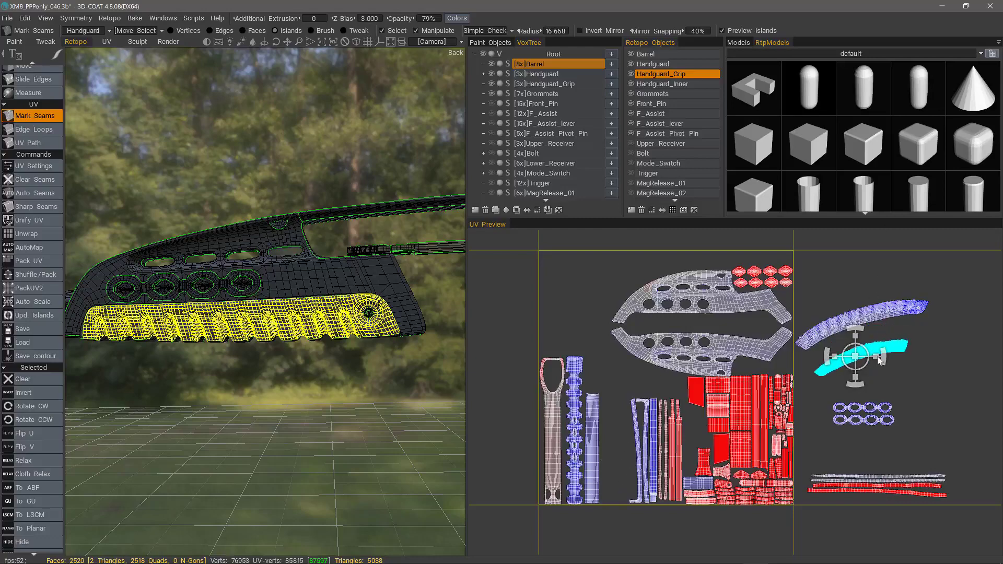
# Place the smaller ribbed grip island close beneath the larger one for comparison, and deselect it
pyautogui.moveTo(830, 384); pyautogui.dragTo(608, 388, button='middle')
pyautogui.moveTo(609, 387); pyautogui.dragTo(728, 367, button='right')
pyautogui.moveTo(729, 368); pyautogui.dragTo(830, 490, button='middle')
pyautogui.moveTo(748, 473); pyautogui.dragTo(788, 456, button='right')
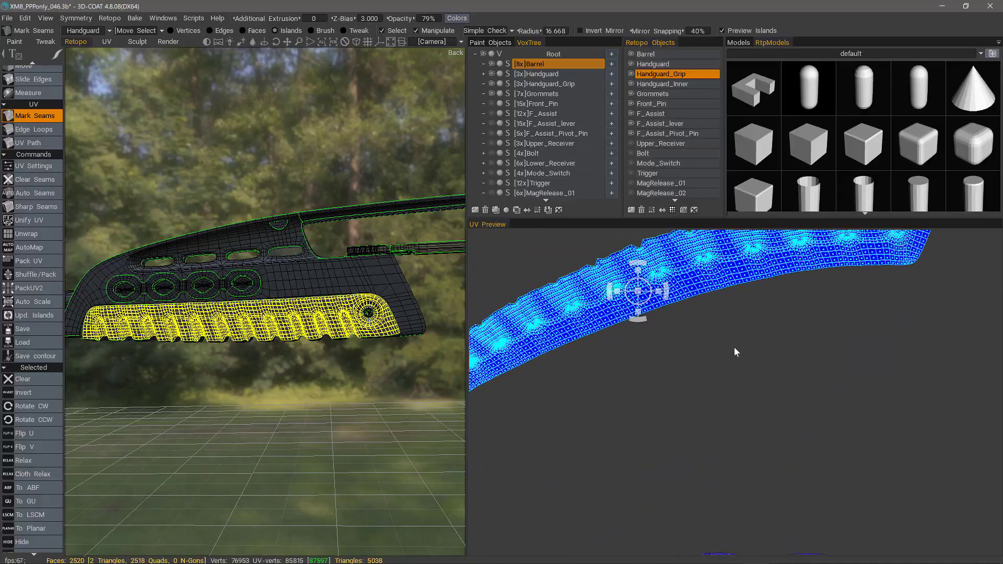
pyautogui.moveTo(735, 349); pyautogui.dragTo(816, 464, button='middle')
pyautogui.moveTo(815, 460); pyautogui.dragTo(683, 325, button='right')
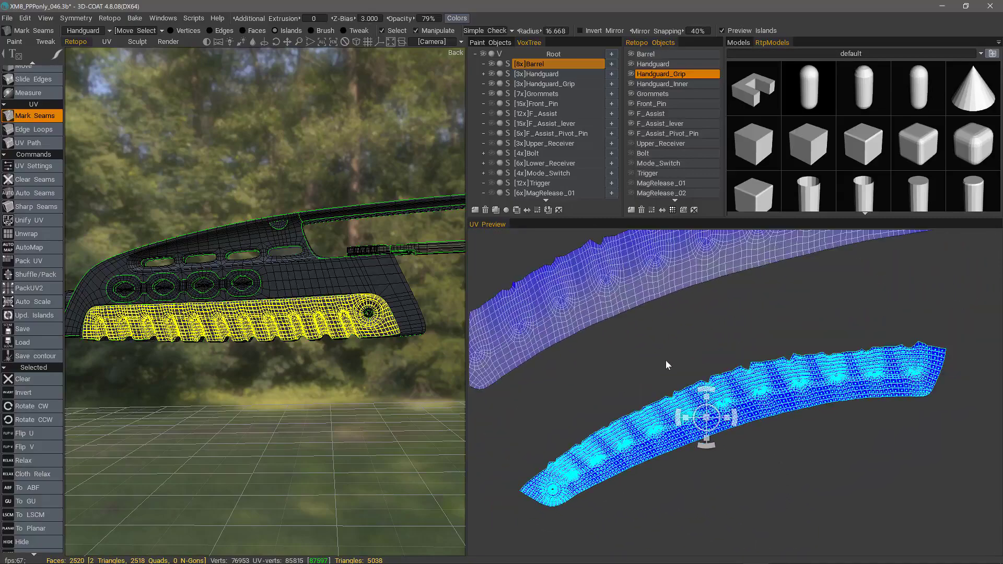
pyautogui.moveTo(693, 321); pyautogui.dragTo(672, 339, button='right')
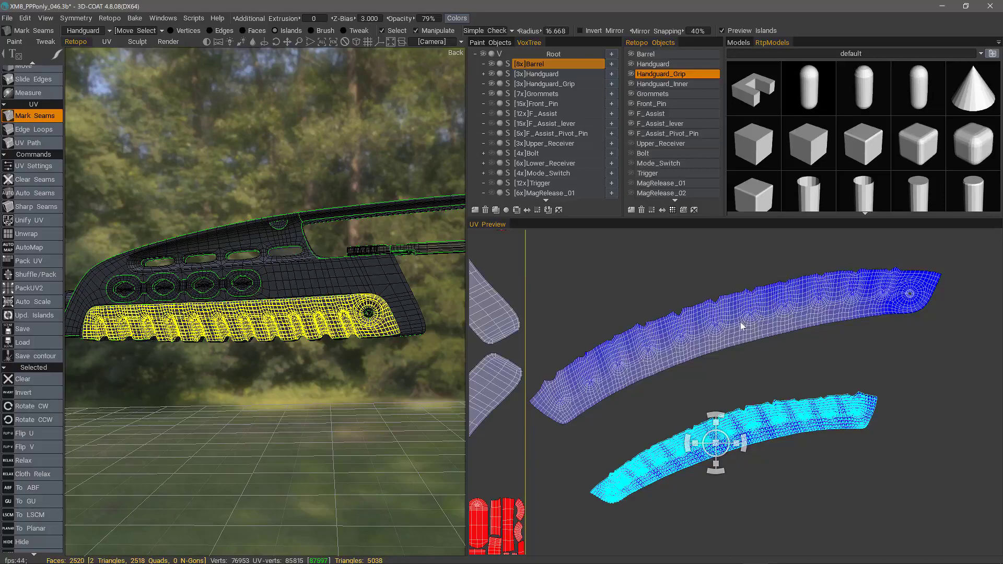
pyautogui.moveTo(716, 443); pyautogui.dragTo(727, 378)
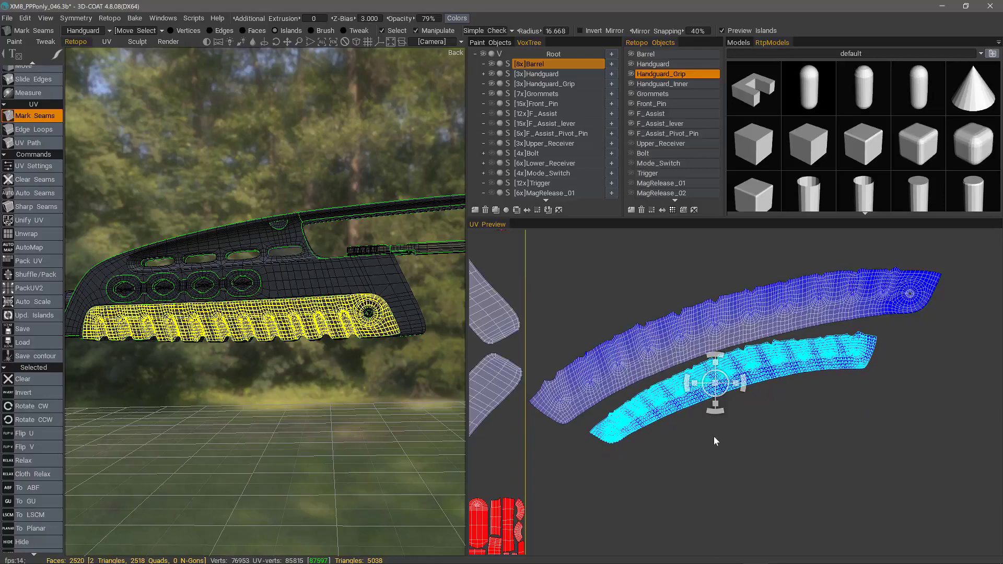
pyautogui.keyDown('ctrl'); pyautogui.click(714, 393); pyautogui.keyUp('ctrl')
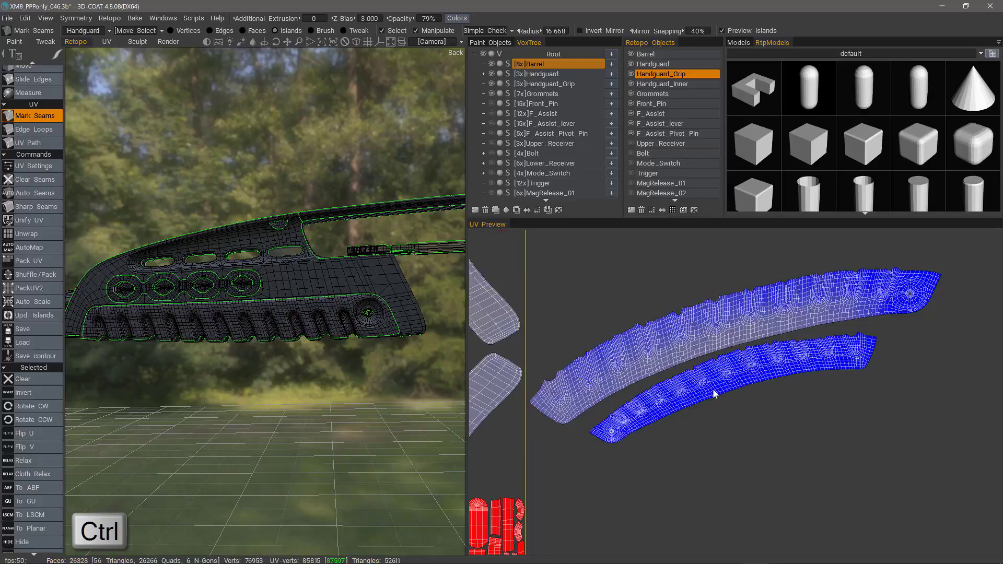
# Try to bend the smaller grip island upward near its end with the UV Brush at radius 105, and undo the stroke
pyautogui.click(321, 30)
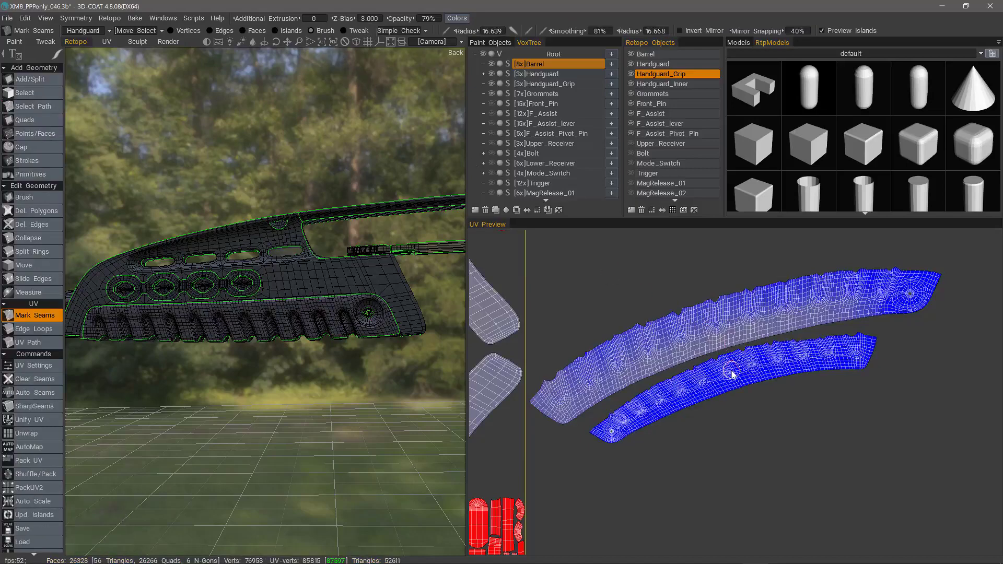
pyautogui.moveTo(732, 372); pyautogui.dragTo(732, 369, button='right')
pyautogui.moveTo(744, 373); pyautogui.dragTo(862, 385, button='right')
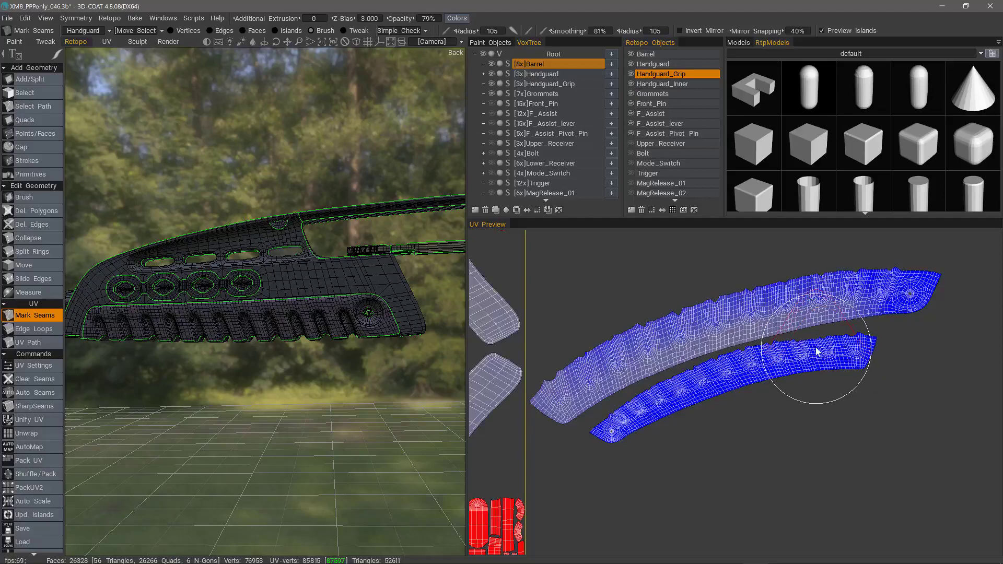
pyautogui.moveTo(818, 350); pyautogui.dragTo(817, 340)
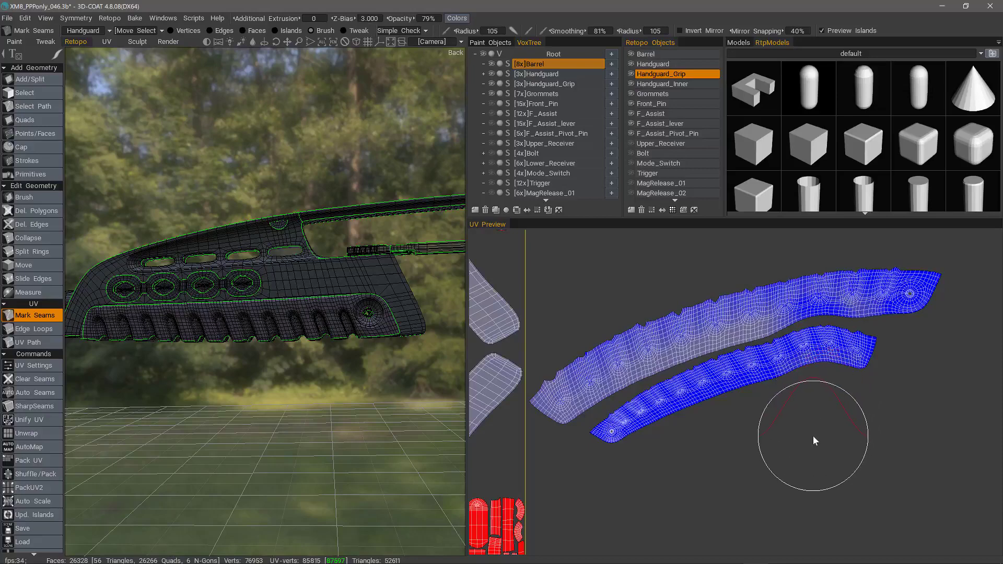
pyautogui.hotkey('ctrl', 'z')
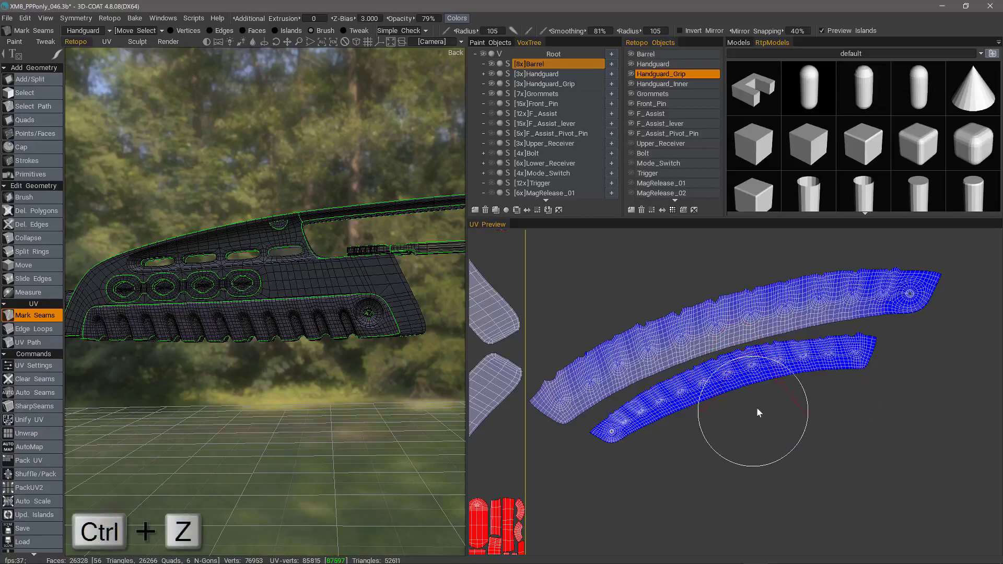
# Select the smaller ribbed grip island and straighten its arc at both ends with the UV Brush at radius 163
pyautogui.click(283, 31)
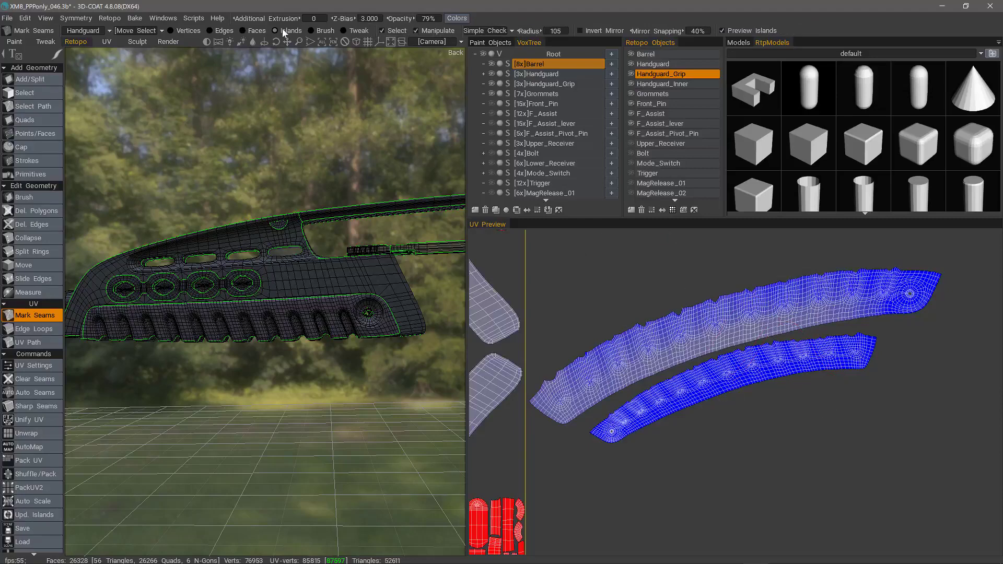
pyautogui.click(761, 372)
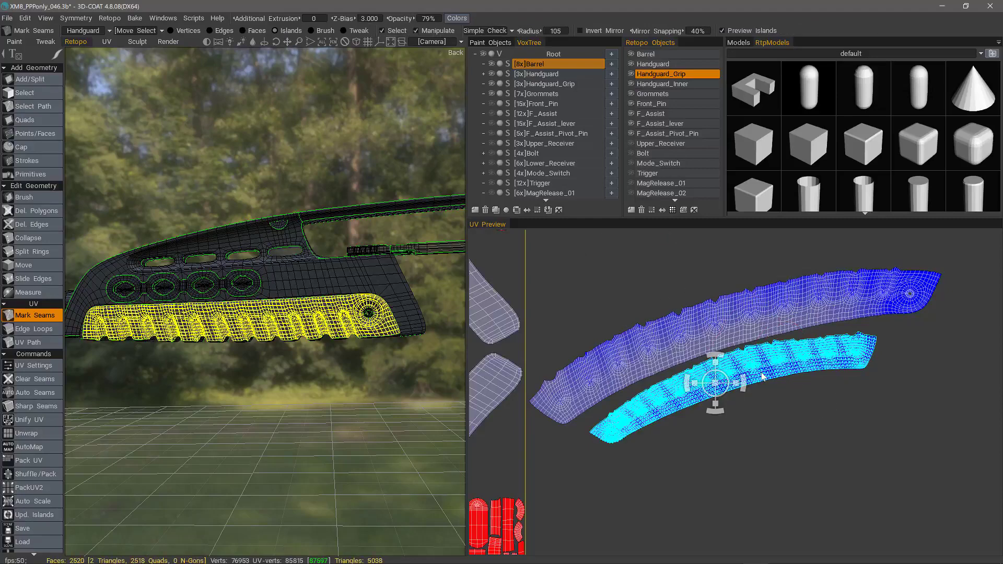
pyautogui.click(315, 30)
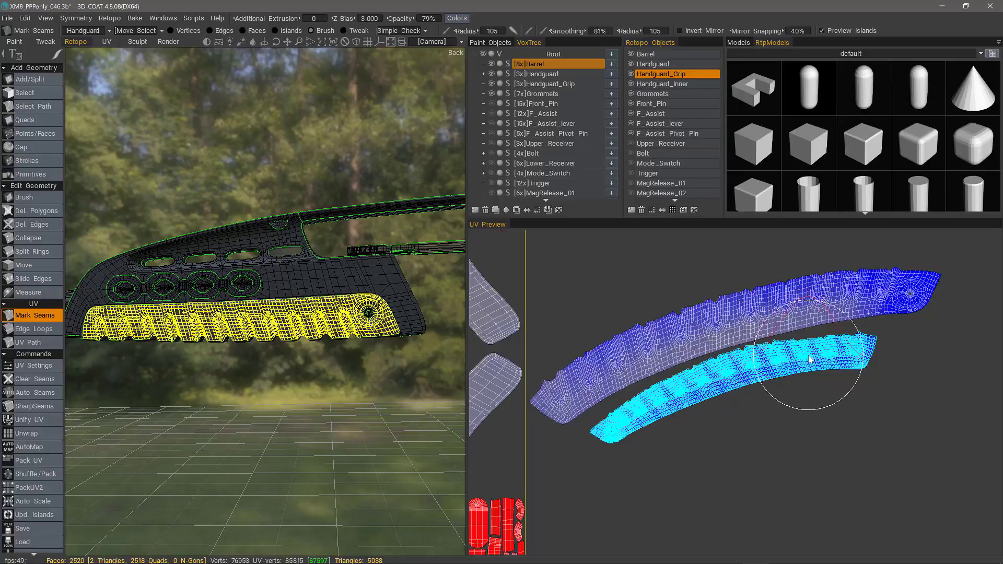
pyautogui.moveTo(809, 359)
pyautogui.mouseDown(button='right')
pyautogui.moveTo(889, 370)
pyautogui.moveTo(842, 357)
pyautogui.mouseUp(button='right')
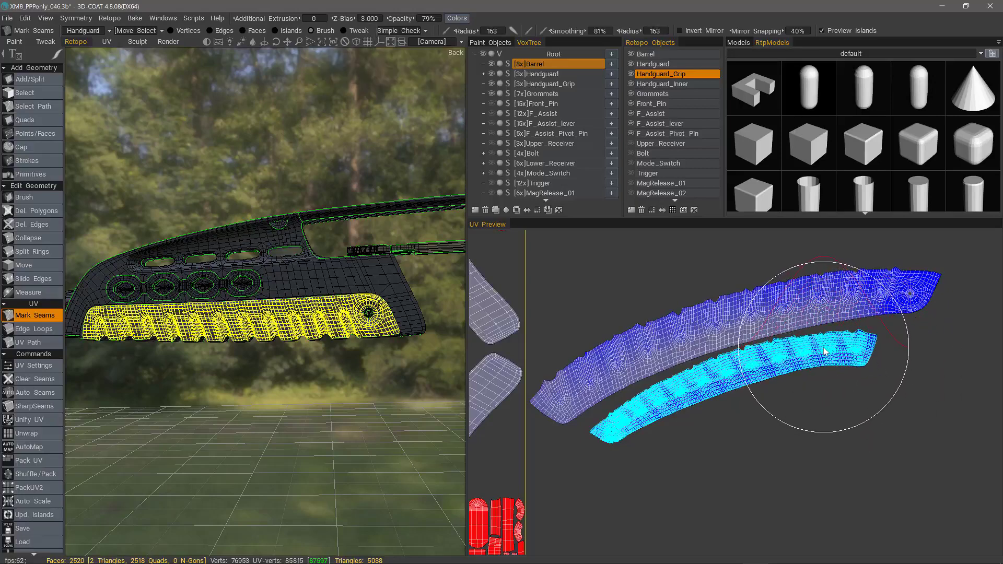
pyautogui.moveTo(824, 351)
pyautogui.mouseDown()
pyautogui.moveTo(861, 307)
pyautogui.moveTo(882, 317)
pyautogui.mouseUp()
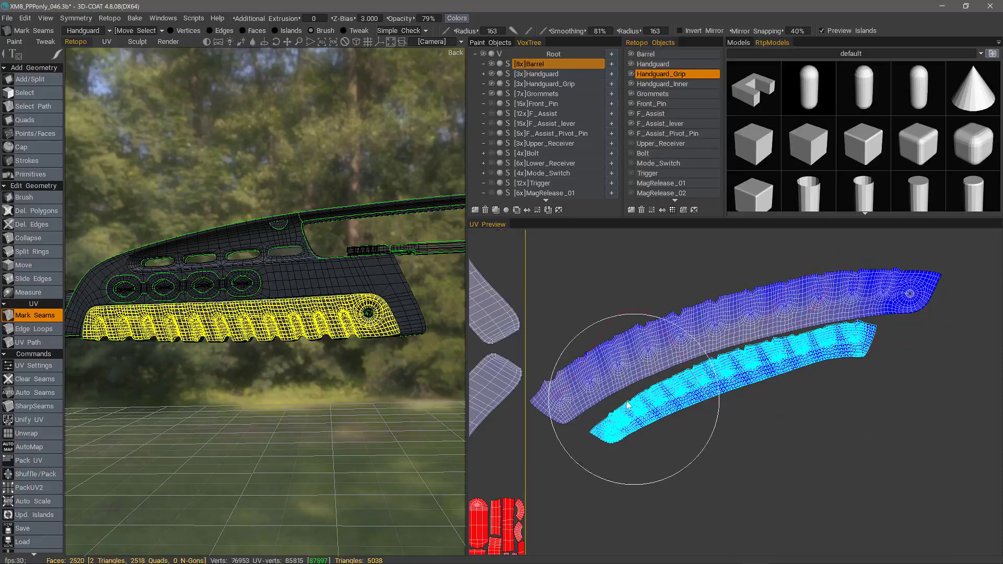
pyautogui.moveTo(628, 405)
pyautogui.mouseDown()
pyautogui.moveTo(628, 385)
pyautogui.moveTo(600, 399)
pyautogui.moveTo(586, 436)
pyautogui.mouseUp()
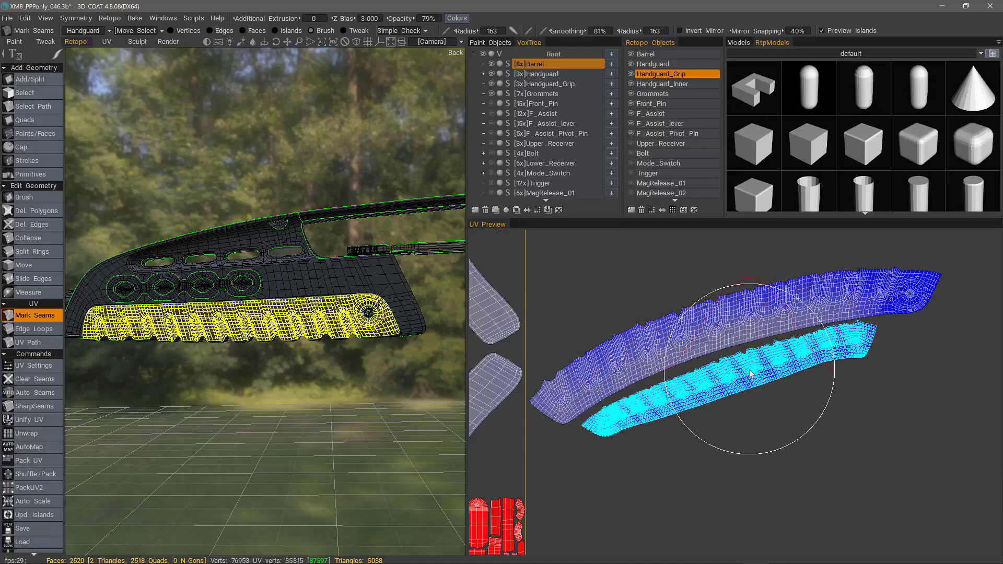
# Reduce the brush radius to 120, and move the smaller grip island well below the larger one in Islands mode
pyautogui.scroll(-1, 822, 375)
pyautogui.press('[')
pyautogui.press('[')
pyautogui.press('[')
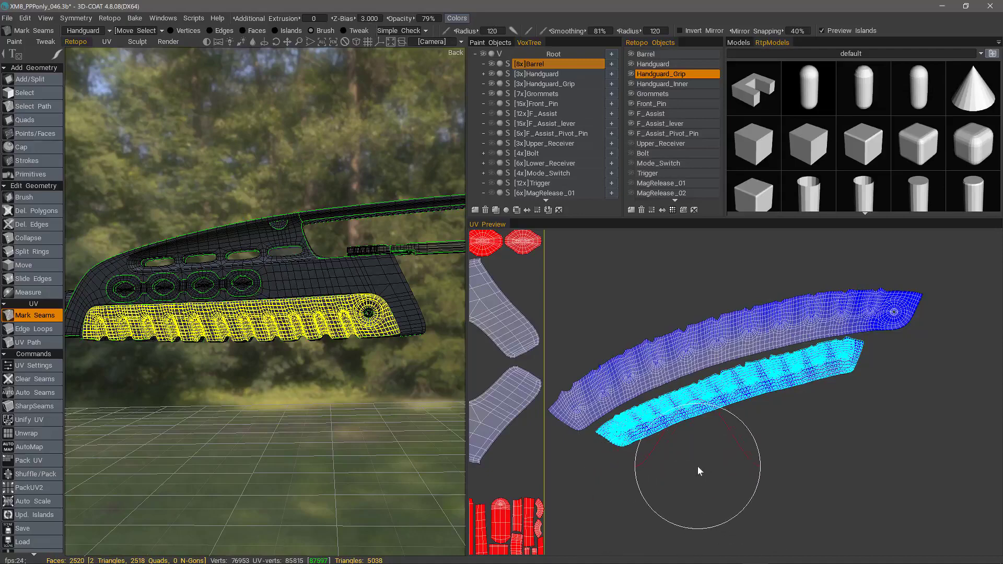
pyautogui.click(277, 30)
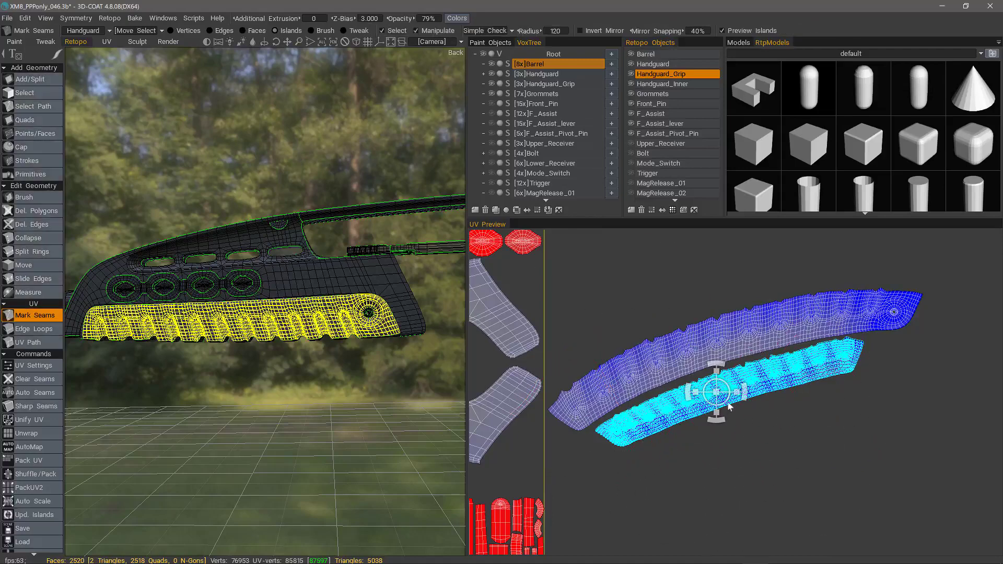
pyautogui.moveTo(729, 407); pyautogui.dragTo(771, 491)
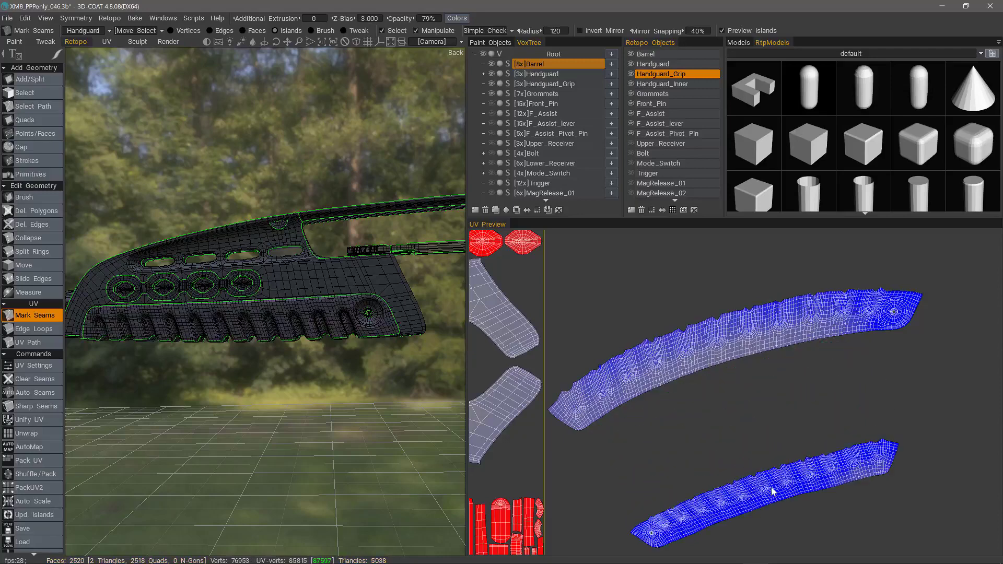
# Rotate the larger ribbed grip island to lie level and flatten its arc at both ends with the UV Brush at radius 178
pyautogui.click(732, 342)
pyautogui.moveTo(755, 335); pyautogui.dragTo(793, 354)
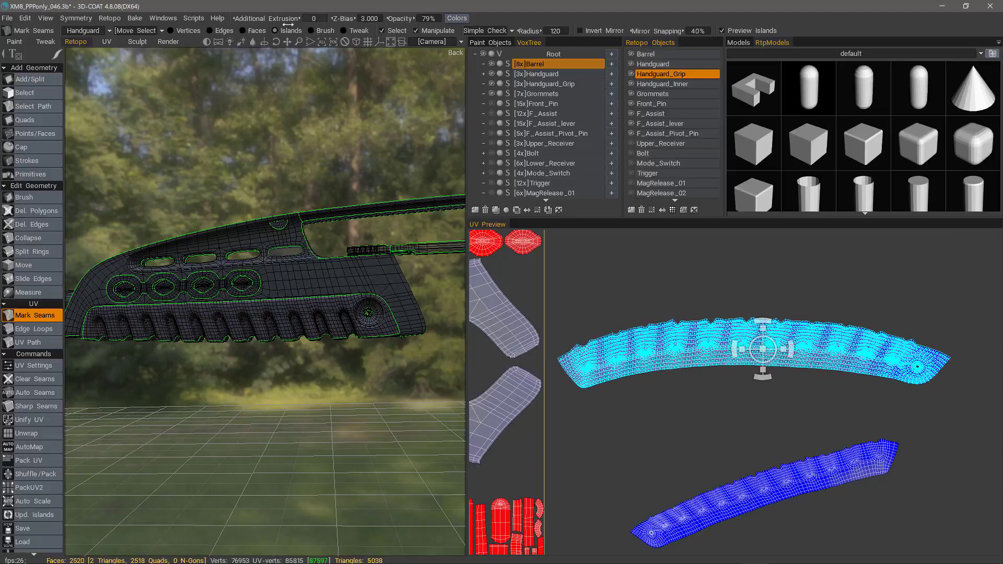
pyautogui.click(321, 31)
pyautogui.moveTo(736, 351); pyautogui.dragTo(783, 360, button='right')
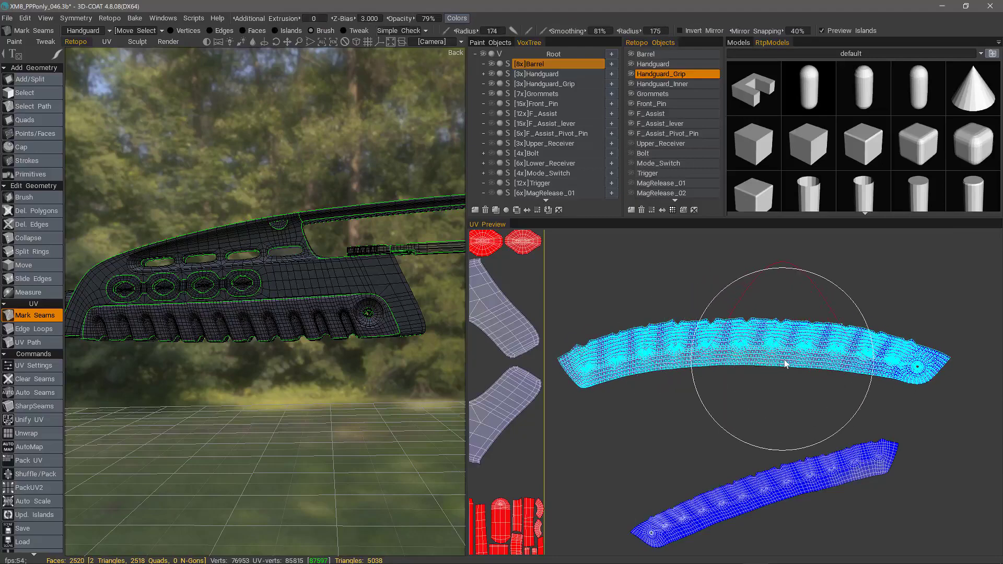
pyautogui.moveTo(575, 367); pyautogui.dragTo(550, 362)
pyautogui.moveTo(952, 352); pyautogui.dragTo(906, 346)
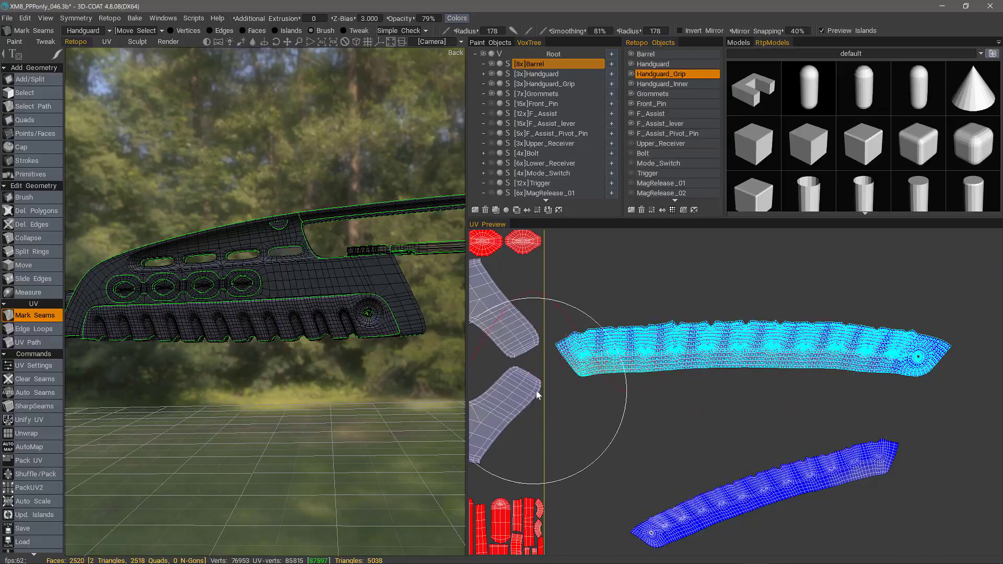
# Distort the UVs around one rib near the middle of the larger grip island with the UV Brush, starting at radius about 93
pyautogui.scroll(8, 537, 395)
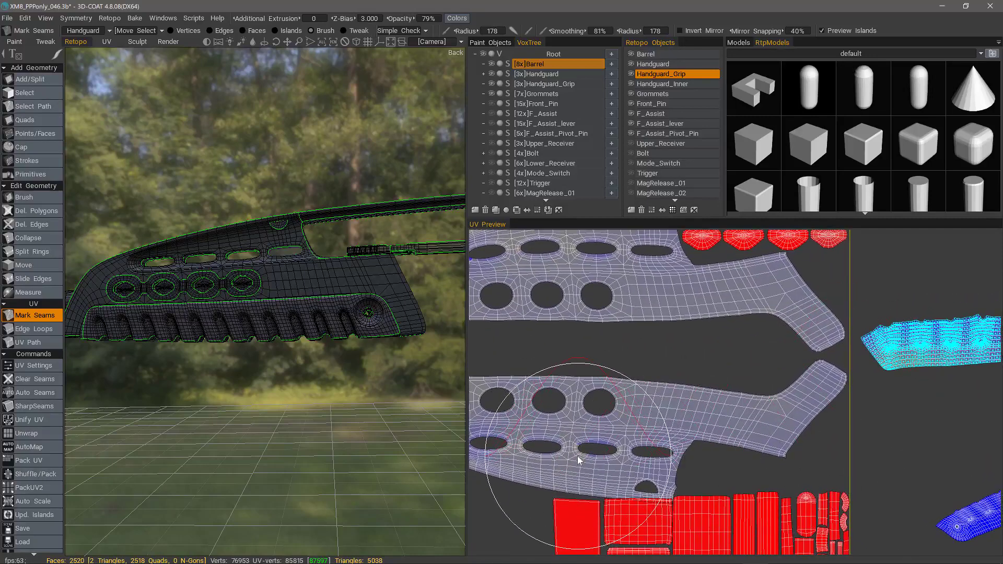
pyautogui.moveTo(668, 316); pyautogui.dragTo(455, 415, button='middle')
pyautogui.moveTo(839, 456); pyautogui.dragTo(683, 451, button='middle')
pyautogui.scroll(2, 726, 431)
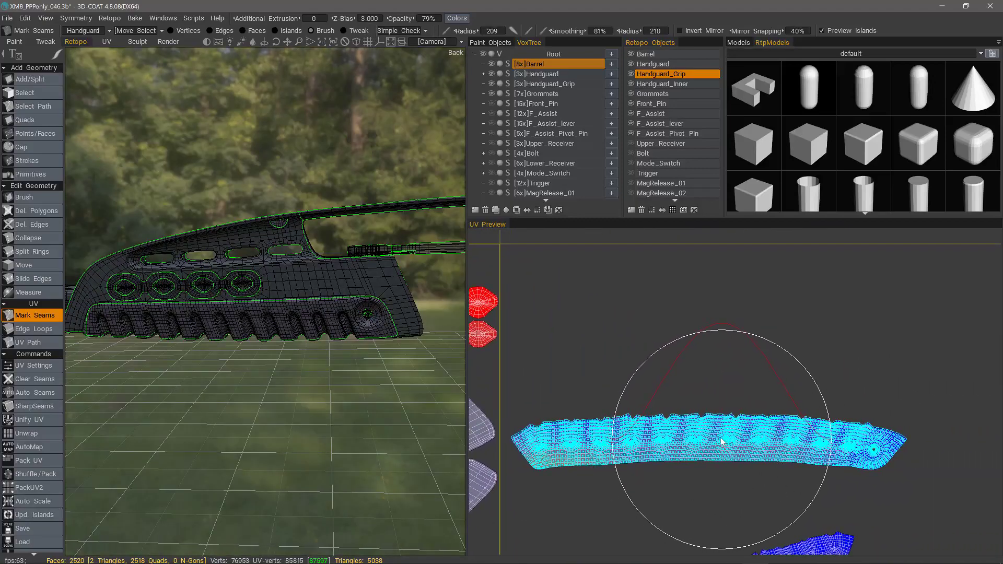
pyautogui.scroll(5, 739, 351)
pyautogui.scroll(2, 783, 337)
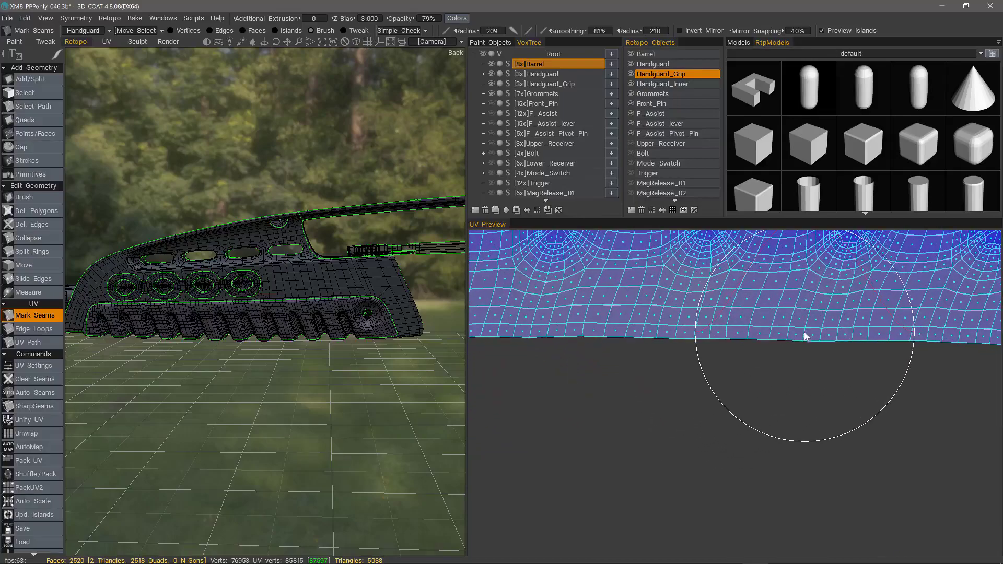
pyautogui.moveTo(806, 336); pyautogui.dragTo(671, 504, button='middle')
pyautogui.moveTo(747, 438); pyautogui.dragTo(658, 436, button='right')
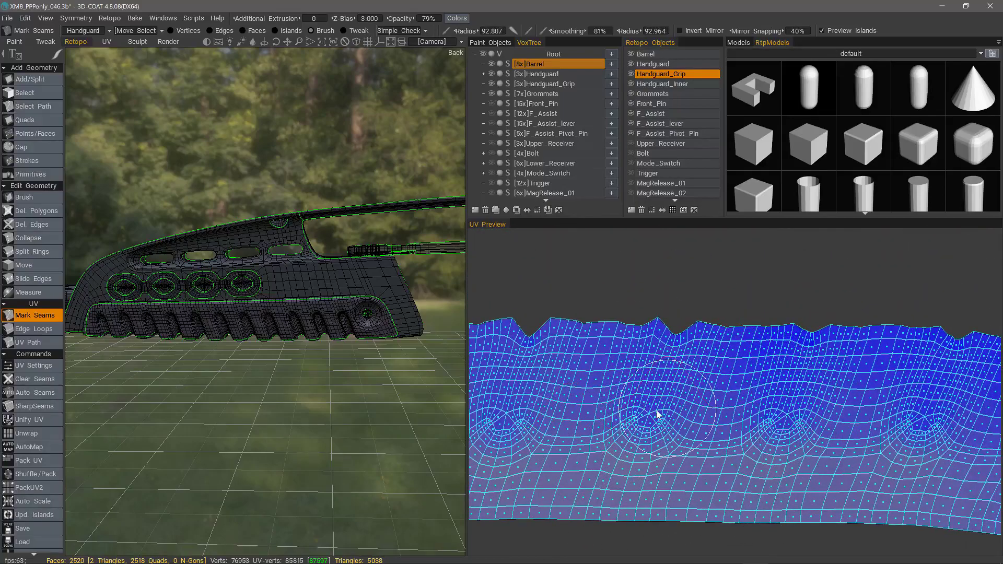
pyautogui.moveTo(741, 431); pyautogui.dragTo(743, 419)
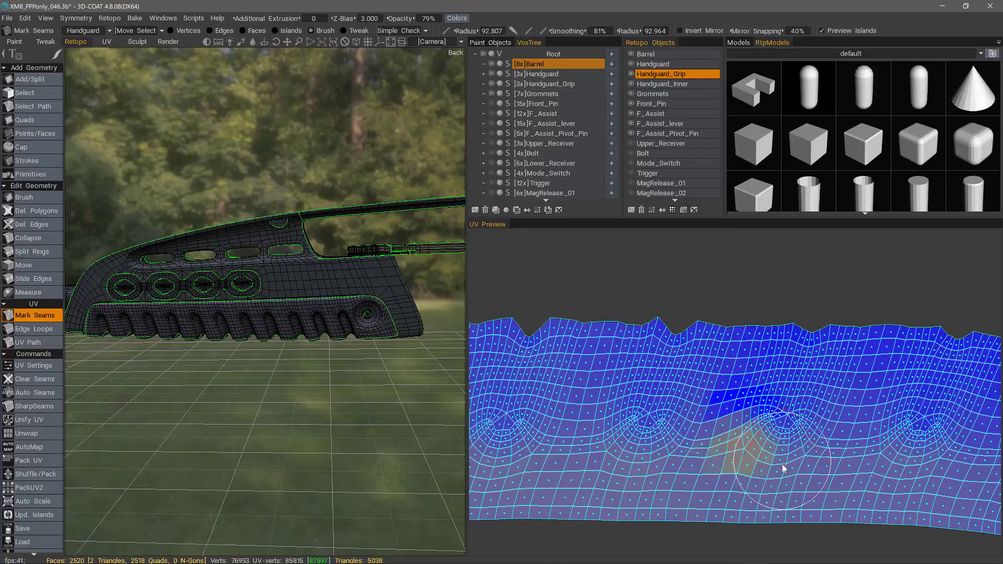
pyautogui.moveTo(783, 468)
pyautogui.mouseDown()
pyautogui.moveTo(700, 463)
pyautogui.moveTo(826, 409)
pyautogui.moveTo(826, 400)
pyautogui.moveTo(768, 391)
pyautogui.mouseUp()
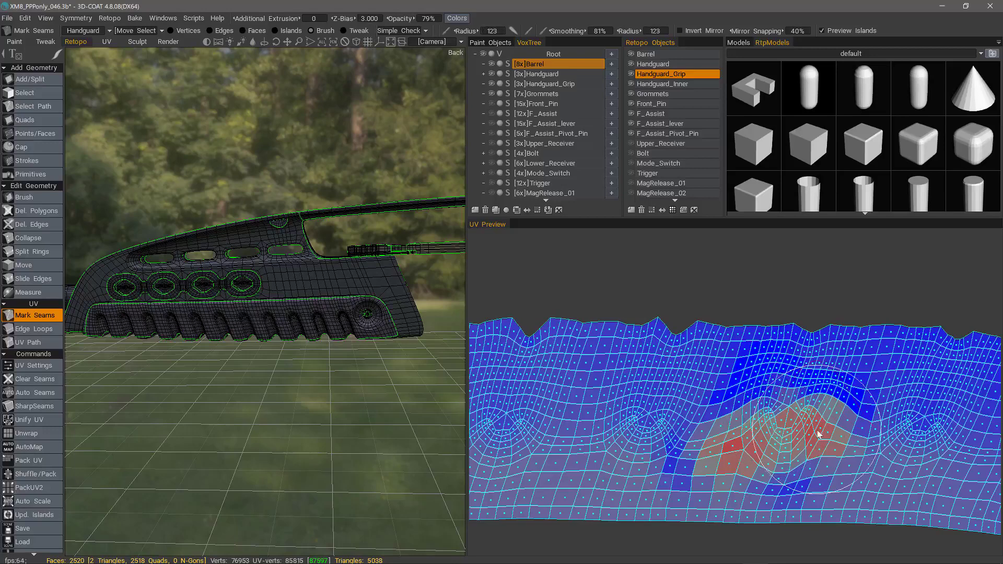
# Smooth the distorted UV patch around the rib with the UV Brush's smoothing at radius 186
pyautogui.moveTo(866, 440); pyautogui.dragTo(906, 444, button='right')
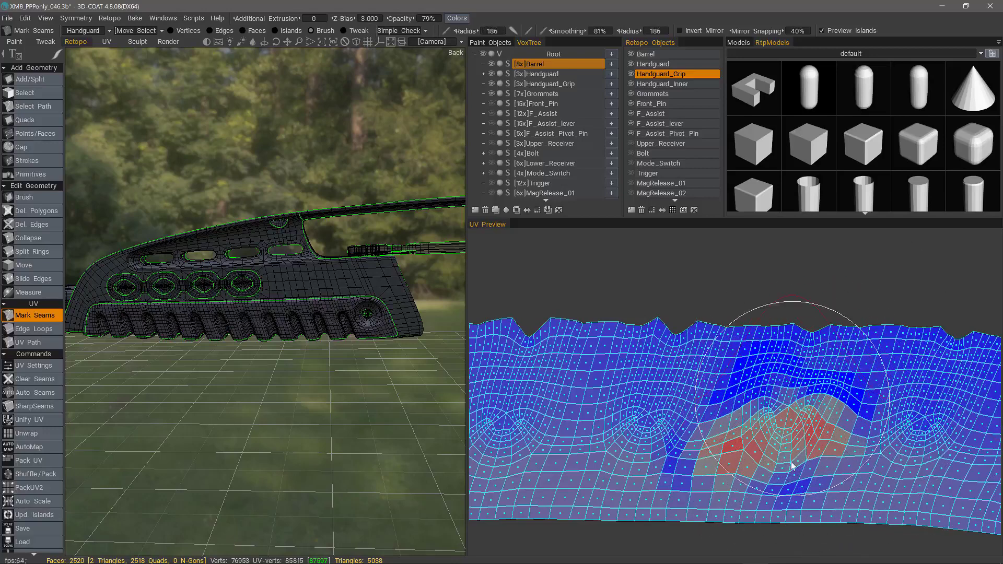
pyautogui.press('shift')
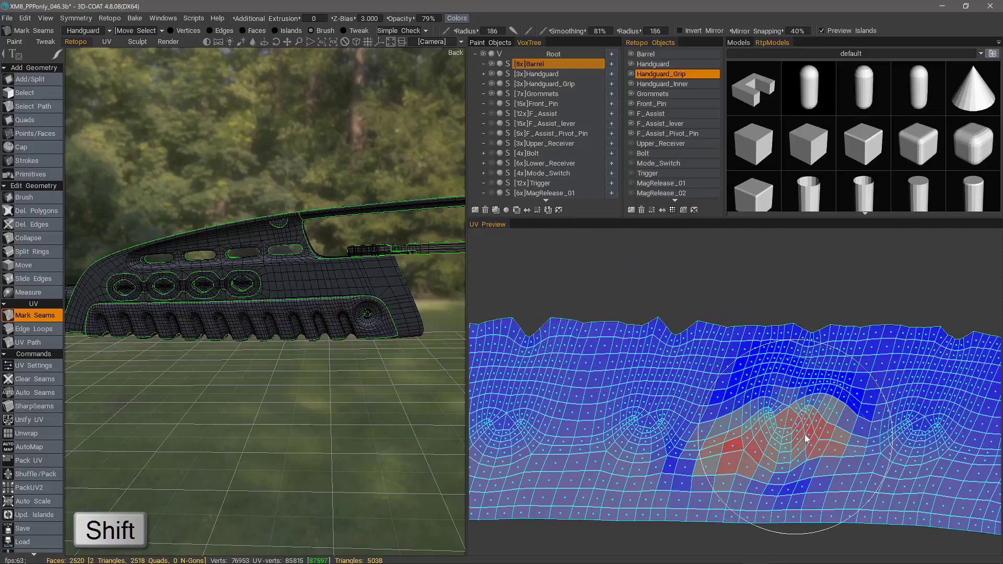
pyautogui.moveTo(793, 442)
pyautogui.keyDown('shift'); pyautogui.mouseDown()
pyautogui.moveTo(721, 448)
pyautogui.moveTo(761, 439)
pyautogui.moveTo(801, 451)
pyautogui.moveTo(761, 452)
pyautogui.moveTo(780, 480)
pyautogui.moveTo(781, 470)
pyautogui.mouseUp(); pyautogui.keyUp('shift')
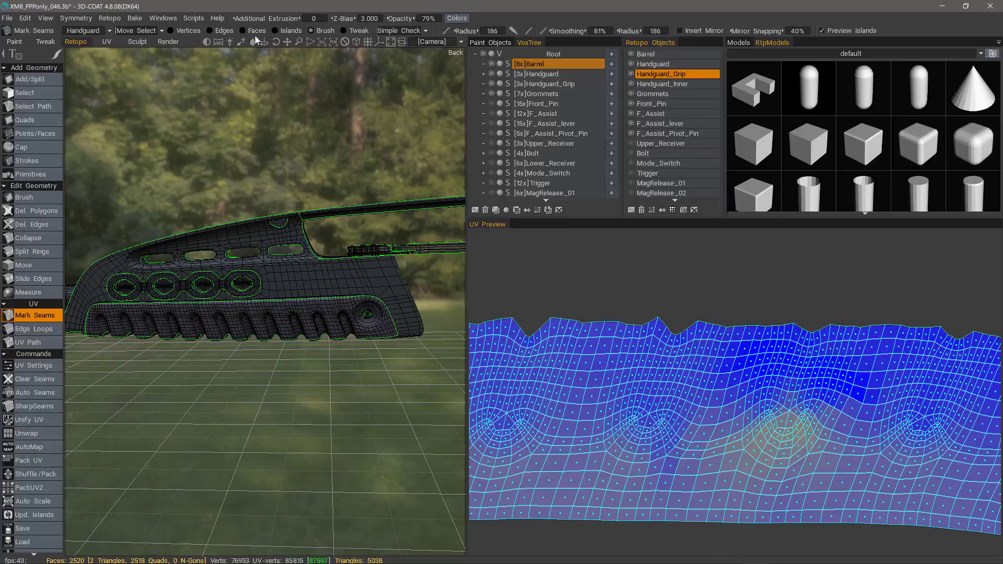
# Switch to Islands mode and examine the relax and unwrap commands available for the selected larger grip island
pyautogui.click(275, 30)
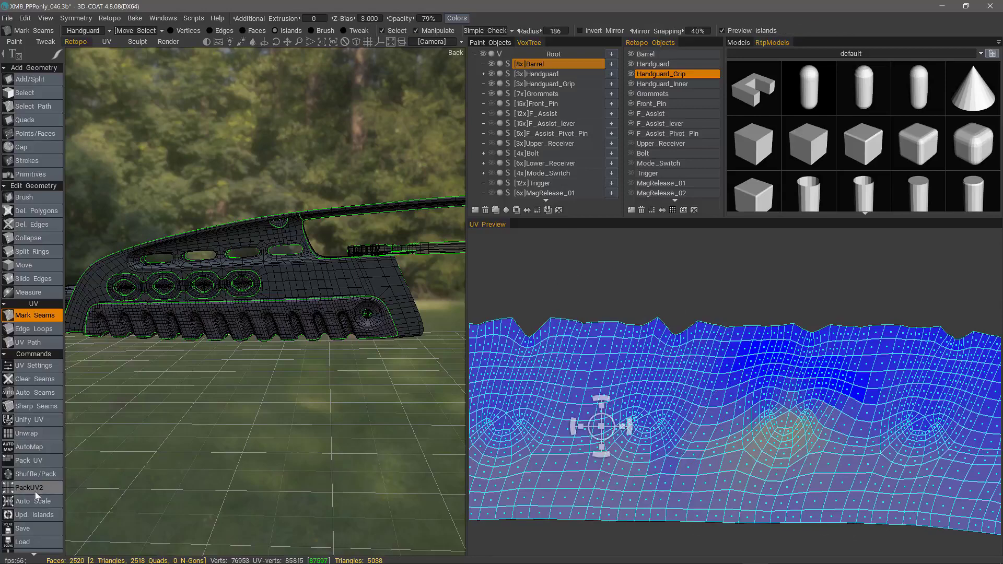
pyautogui.scroll(-5, 36, 491)
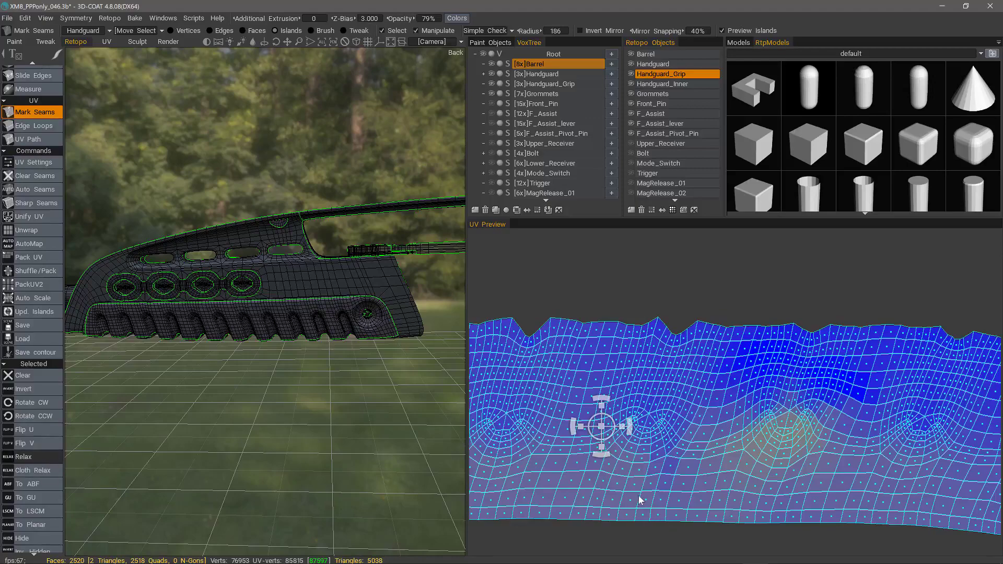
pyautogui.moveTo(734, 293); pyautogui.dragTo(669, 291, button='right')
pyautogui.moveTo(571, 380); pyautogui.dragTo(655, 316, button='middle')
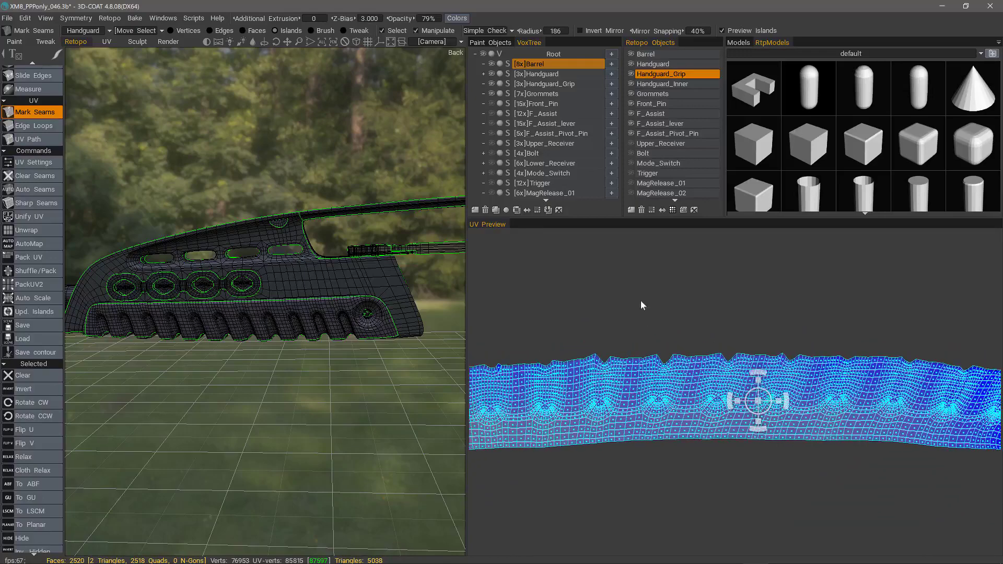
pyautogui.moveTo(641, 299); pyautogui.dragTo(607, 302, button='right')
pyautogui.moveTo(606, 350); pyautogui.dragTo(600, 317, button='middle')
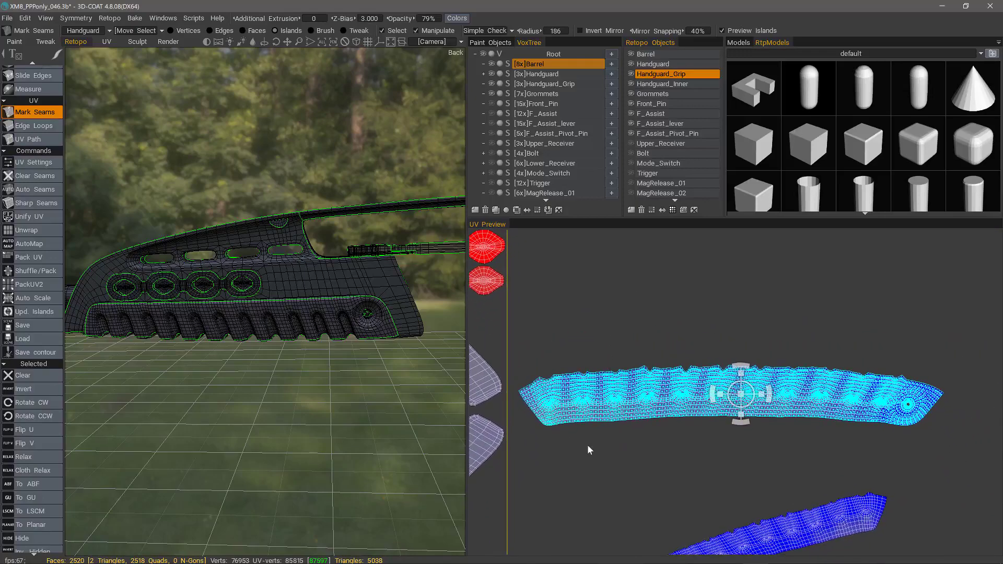
pyautogui.moveTo(587, 444); pyautogui.dragTo(583, 402, button='middle')
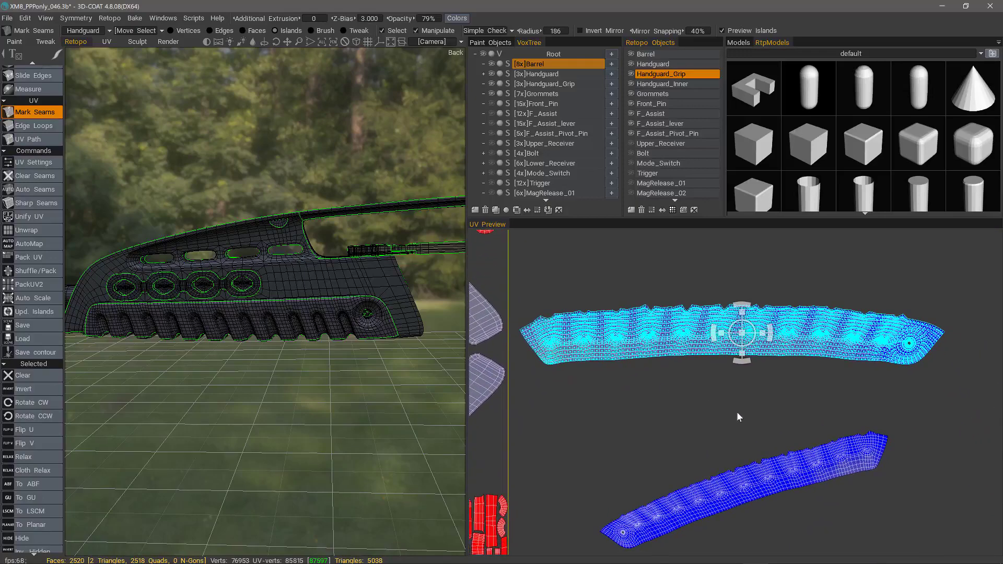